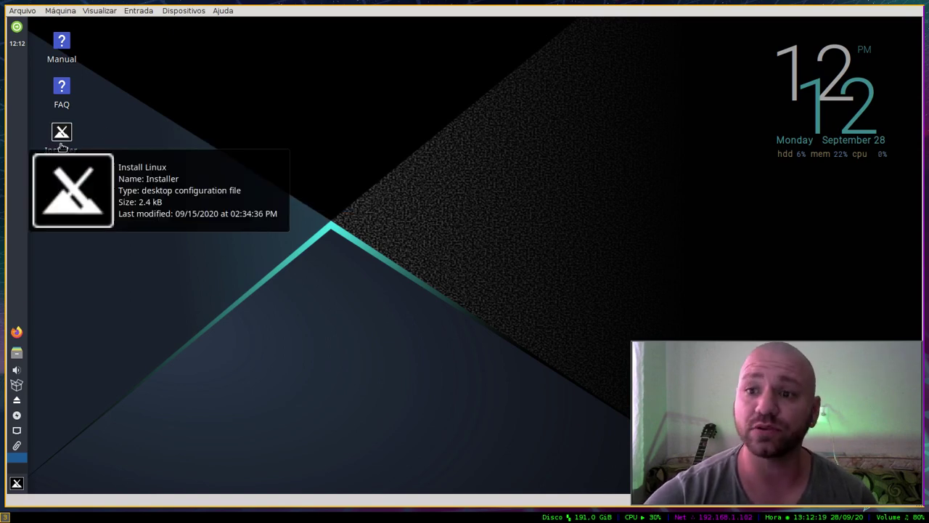
# Step: Launch the MX Linux Installer and position its window on the Terms of Use page
pyautogui.moveTo(114, 187); pyautogui.dragTo(143, 182)
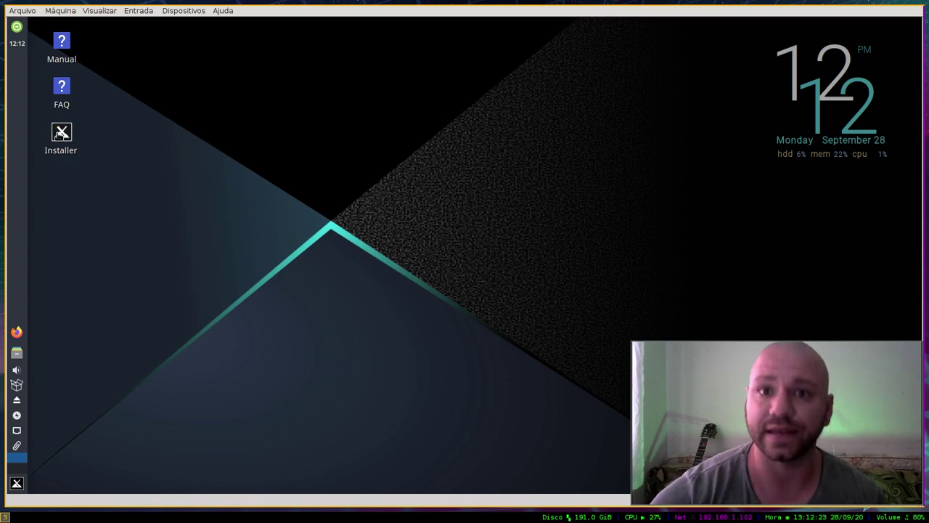
pyautogui.moveTo(60, 135)
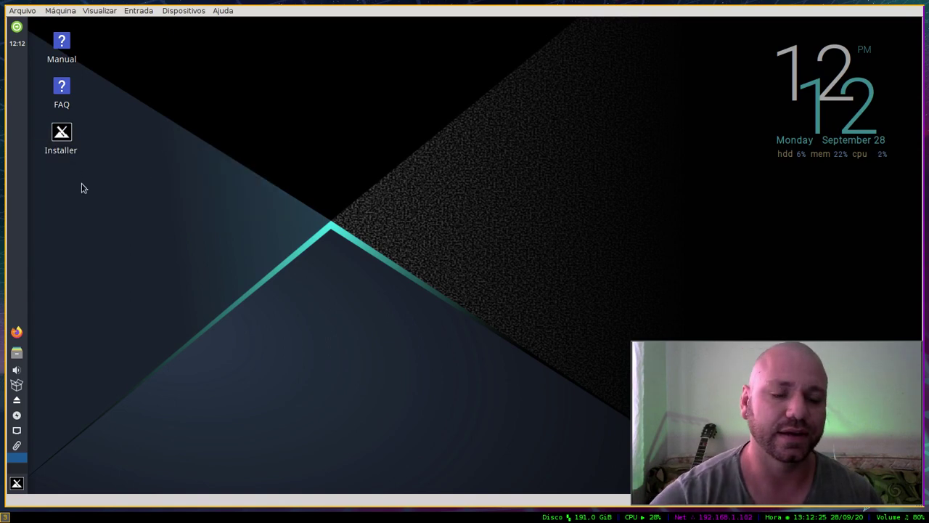
pyautogui.doubleClick(61, 135)
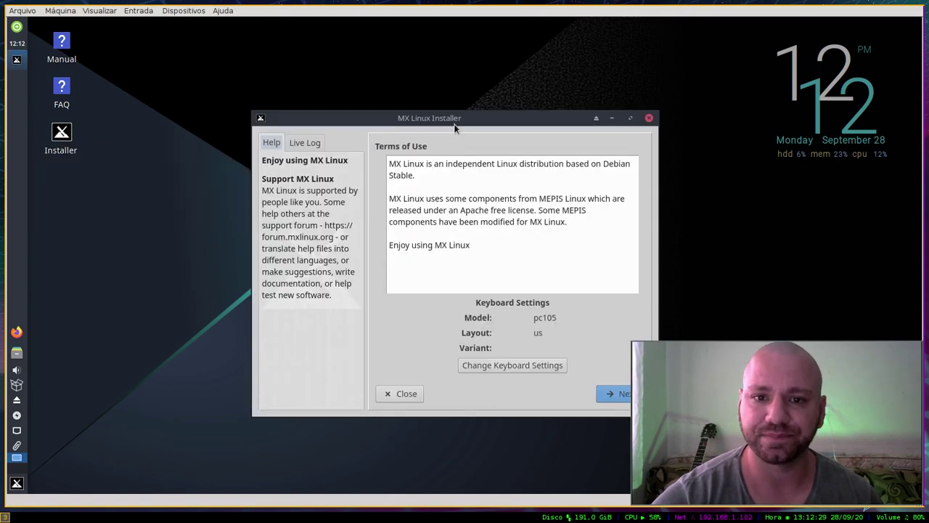
pyautogui.moveTo(455, 123); pyautogui.dragTo(370, 89)
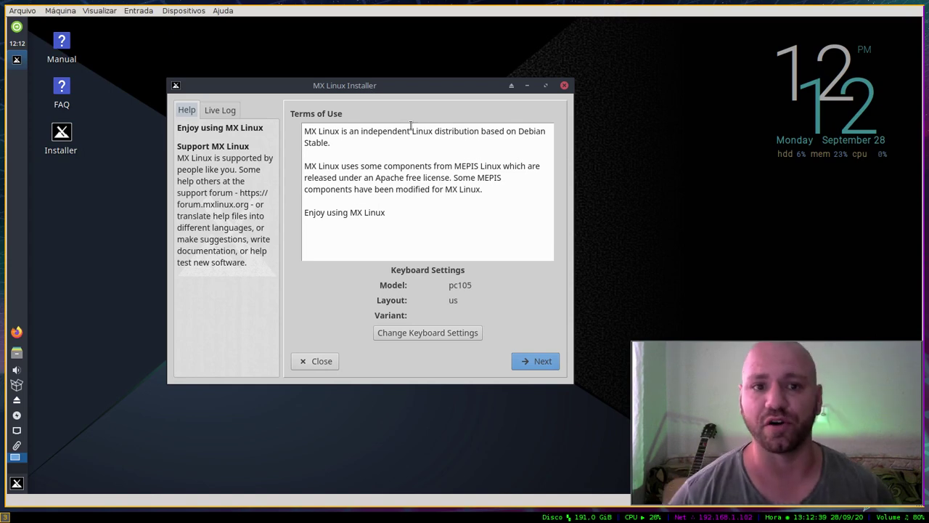
pyautogui.moveTo(370, 85); pyautogui.dragTo(246, 87)
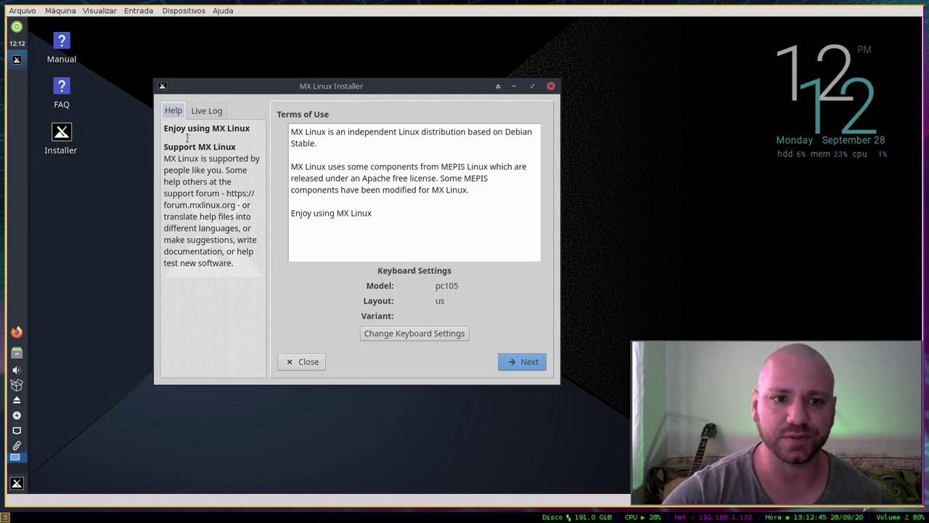
pyautogui.moveTo(182, 129); pyautogui.dragTo(232, 227)
pyautogui.click(188, 161)
# Step: Browse the Live Log up to its first lines, then return to Help and open keyboard settings
pyautogui.click(197, 110)
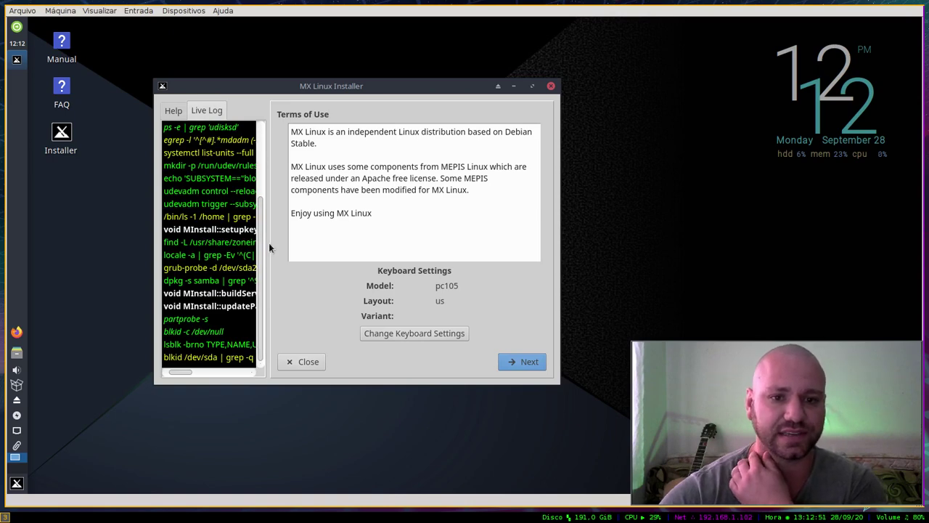
pyautogui.click(254, 293)
pyautogui.click(254, 280)
pyautogui.scroll(2, 252, 236)
pyautogui.scroll(1, 252, 236)
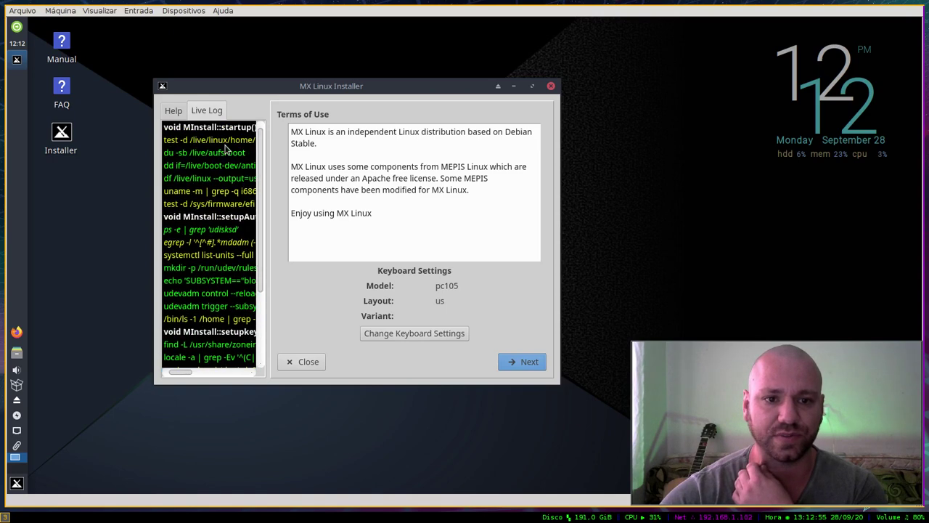
pyautogui.click(225, 141)
pyautogui.click(223, 130)
pyautogui.moveTo(222, 136); pyautogui.dragTo(206, 153)
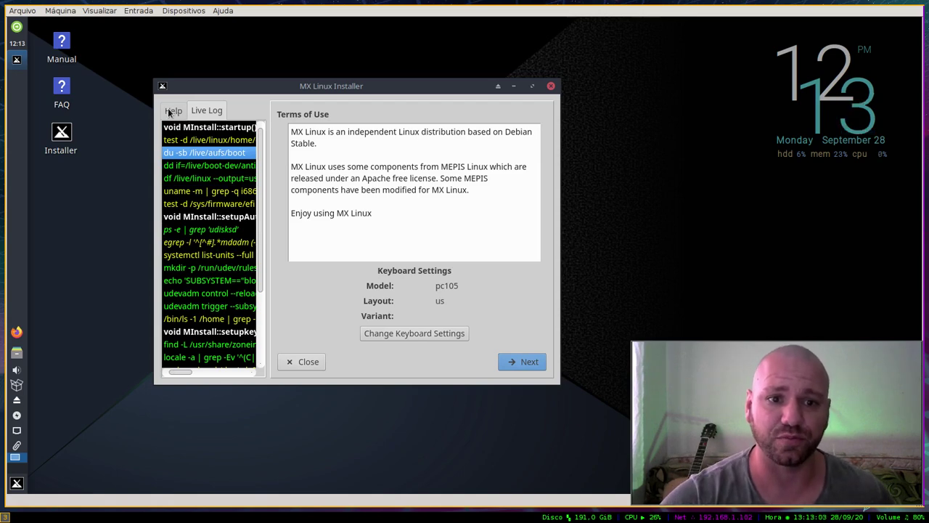
pyautogui.click(171, 110)
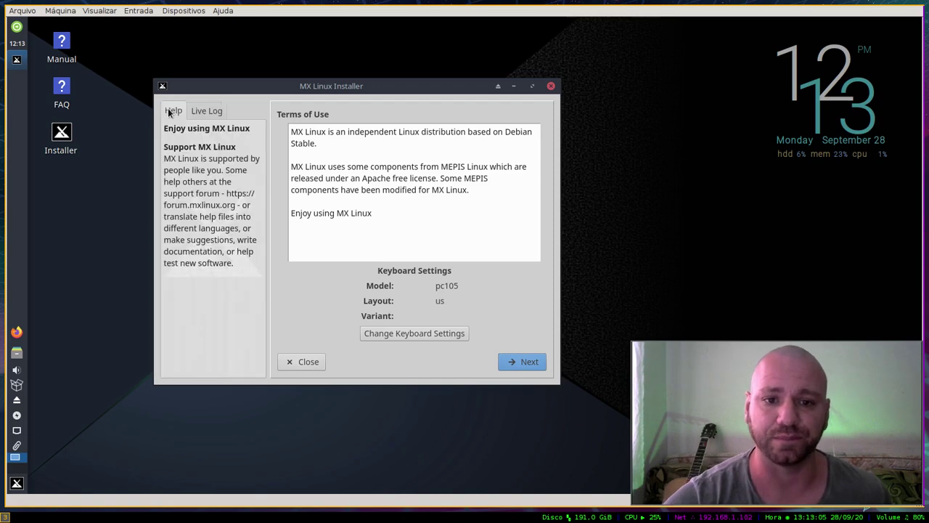
pyautogui.click(409, 333)
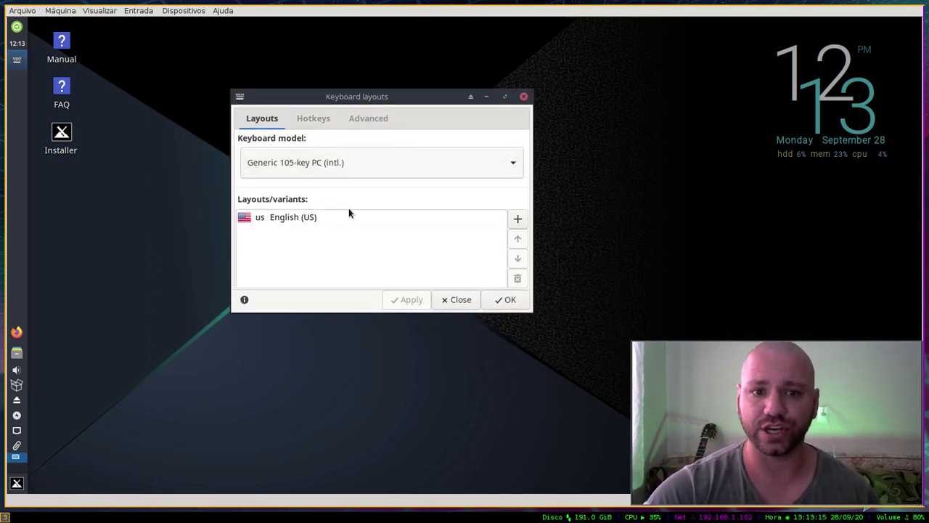
# Step: Add the Portuguese (Brazil) layout with Portuguese (Brazil, Nativo) variant below English (US) and apply
pyautogui.click(518, 220)
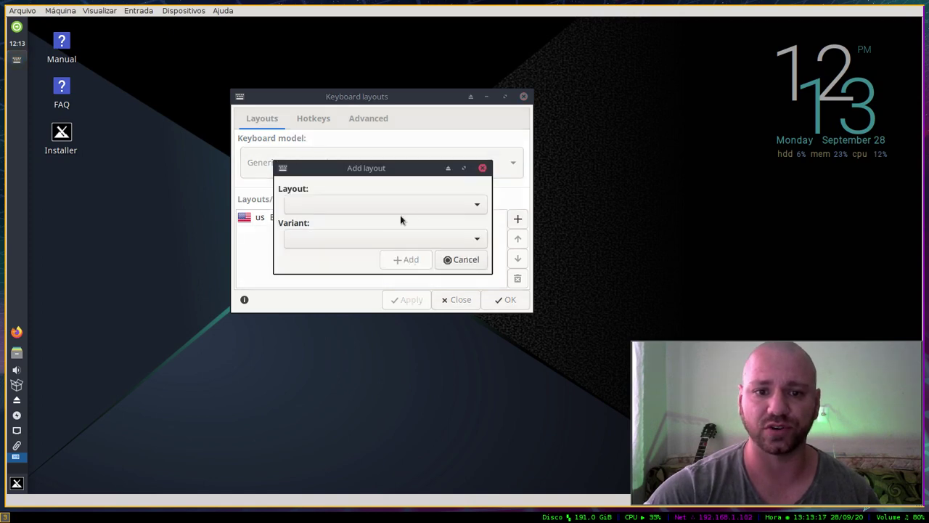
pyautogui.click(437, 203)
pyautogui.click(500, 183)
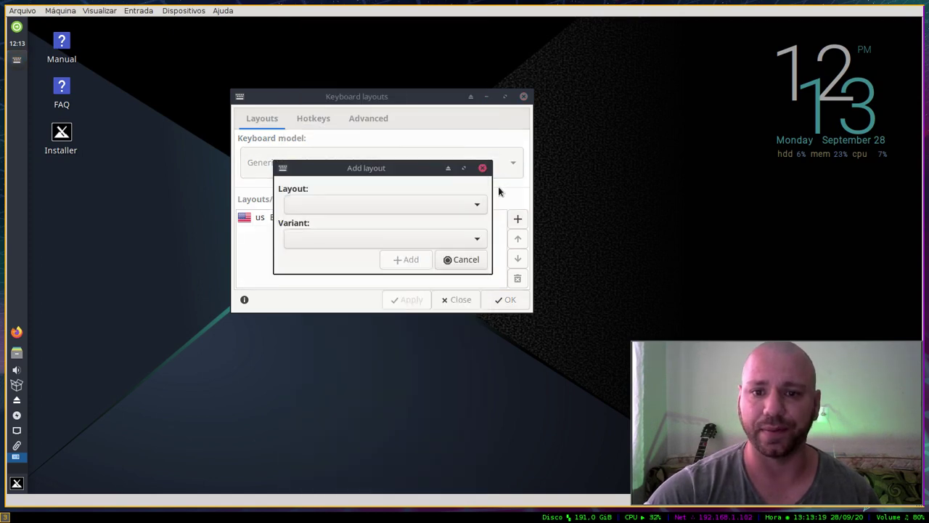
pyautogui.click(386, 205)
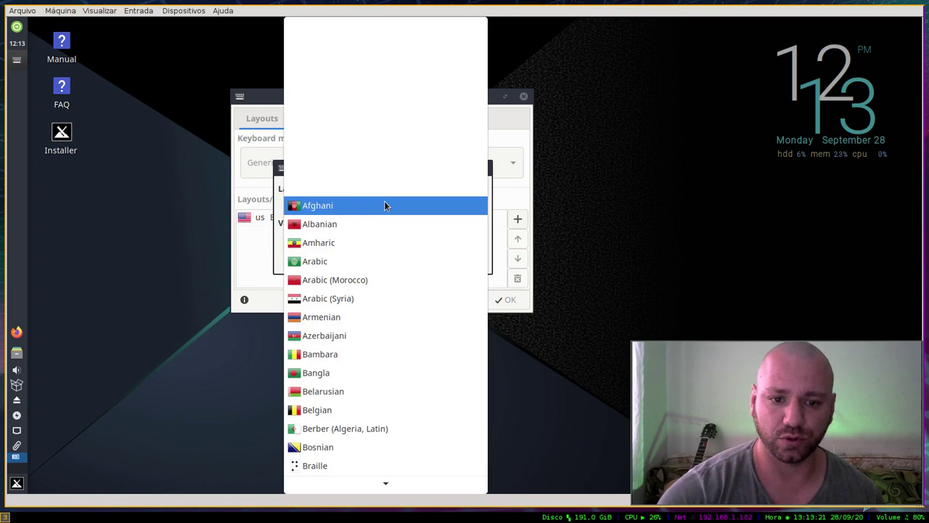
pyautogui.press('u')
pyautogui.press('z')
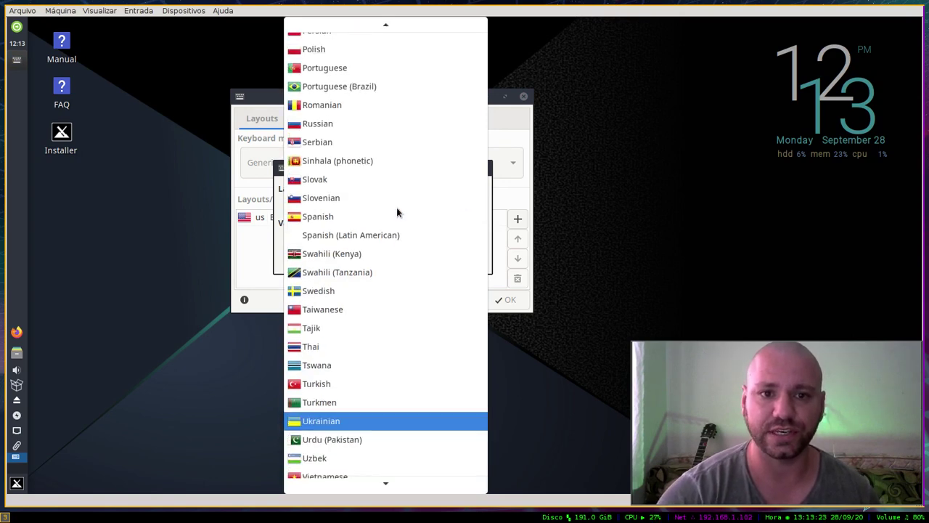
pyautogui.click(350, 87)
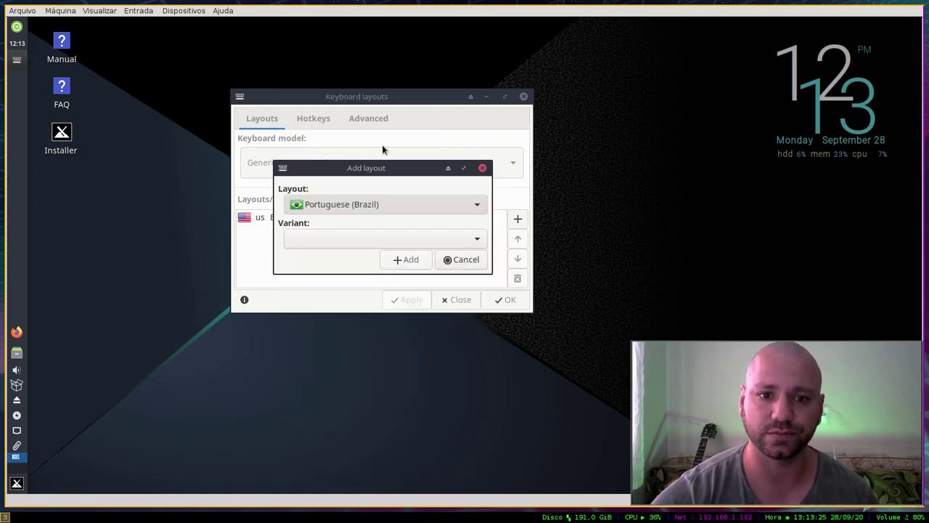
pyautogui.click(359, 242)
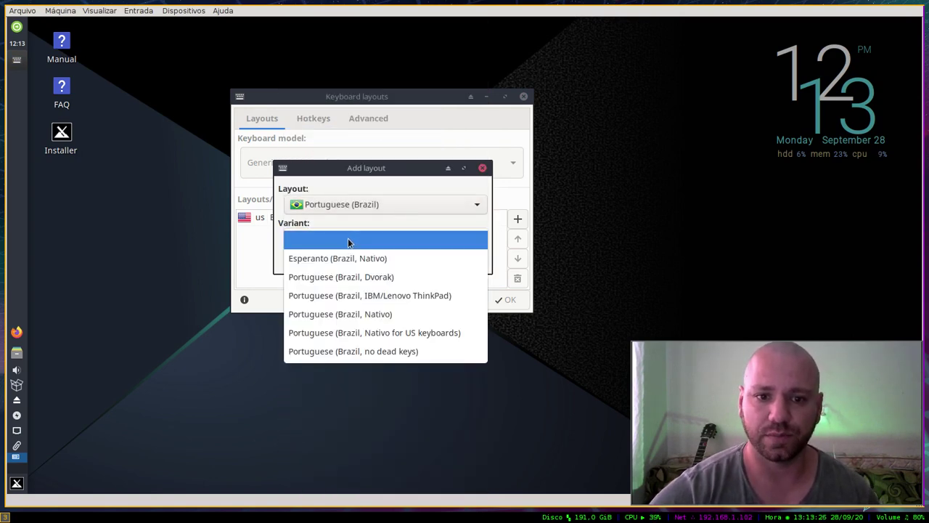
pyautogui.click(378, 317)
pyautogui.click(408, 260)
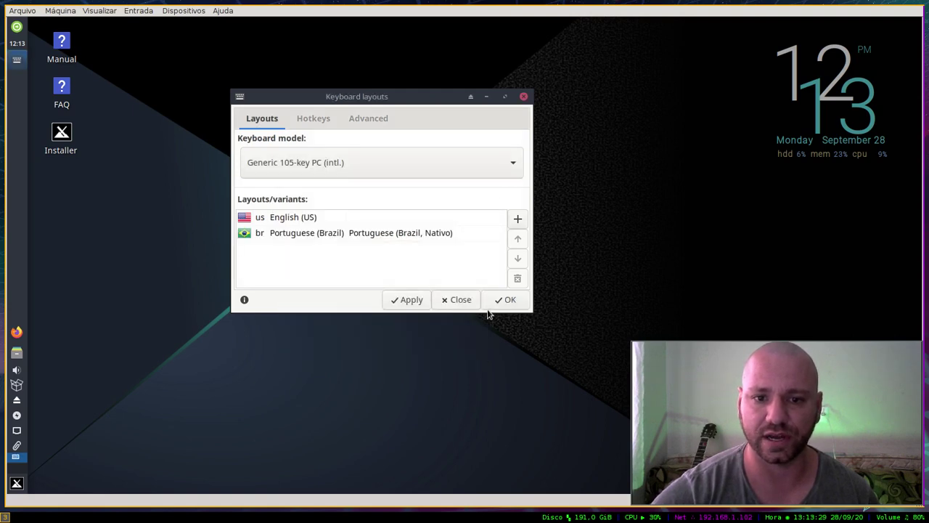
pyautogui.click(414, 301)
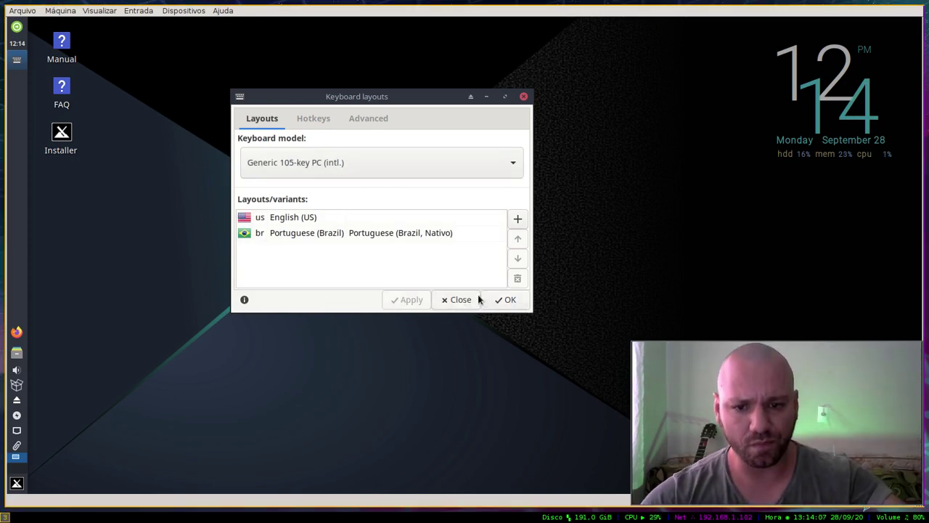
# Step: Confirm the us br / nativo keyboard settings and reopen the keyboard layouts dialog
pyautogui.click(506, 299)
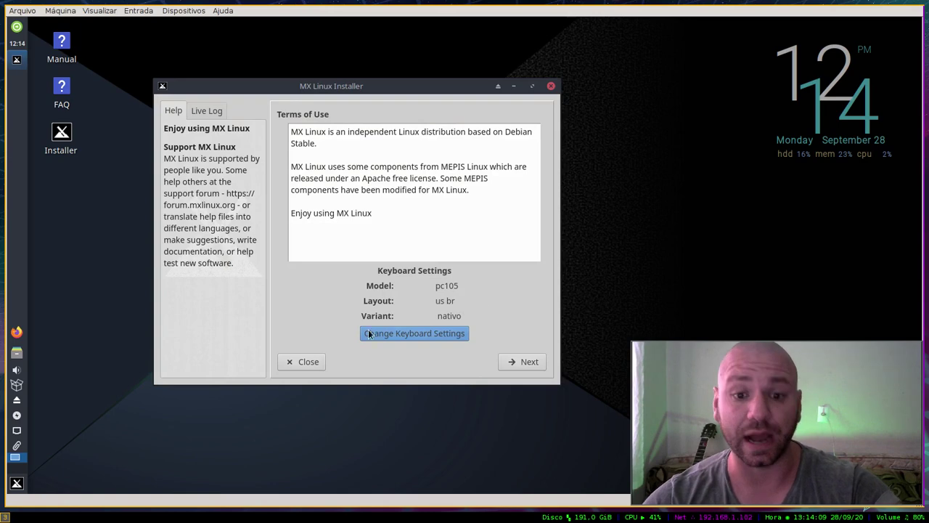
pyautogui.click(368, 333)
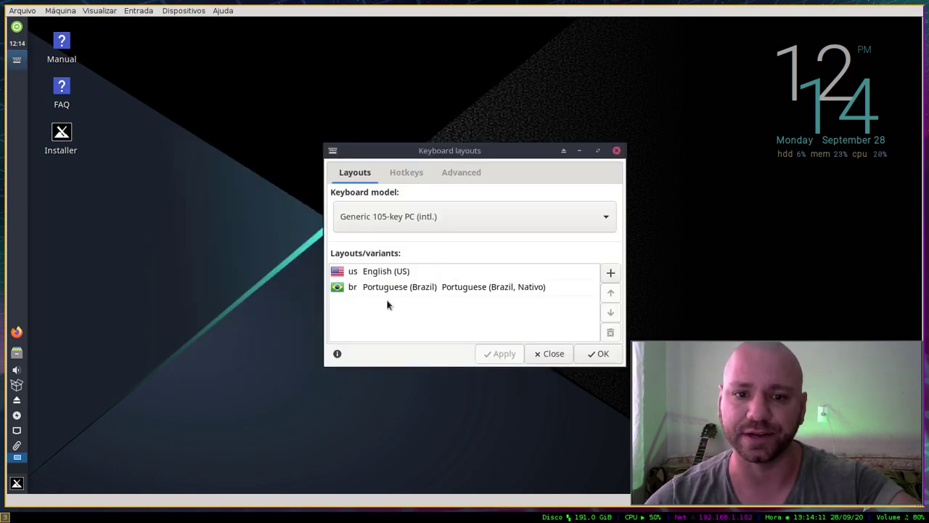
# Step: Open a terminal for test typing and move Portuguese (Brazil) above English (US)
pyautogui.click(465, 287)
pyautogui.rightClick(164, 217)
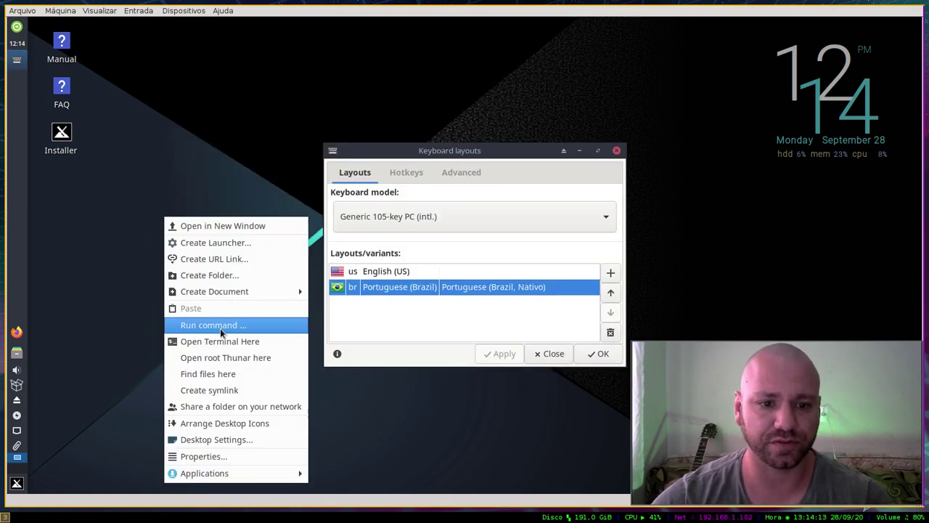
pyautogui.click(225, 328)
pyautogui.write('asdasdasd')
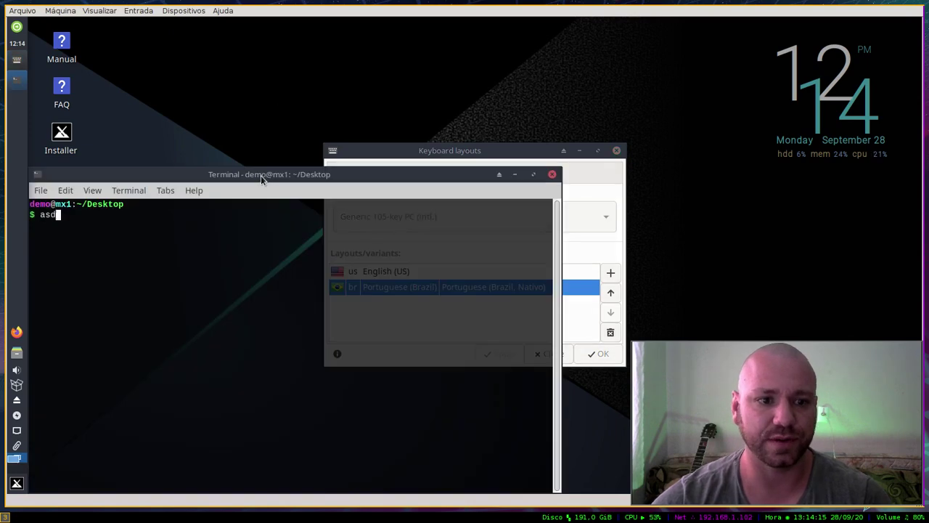
pyautogui.click(469, 159)
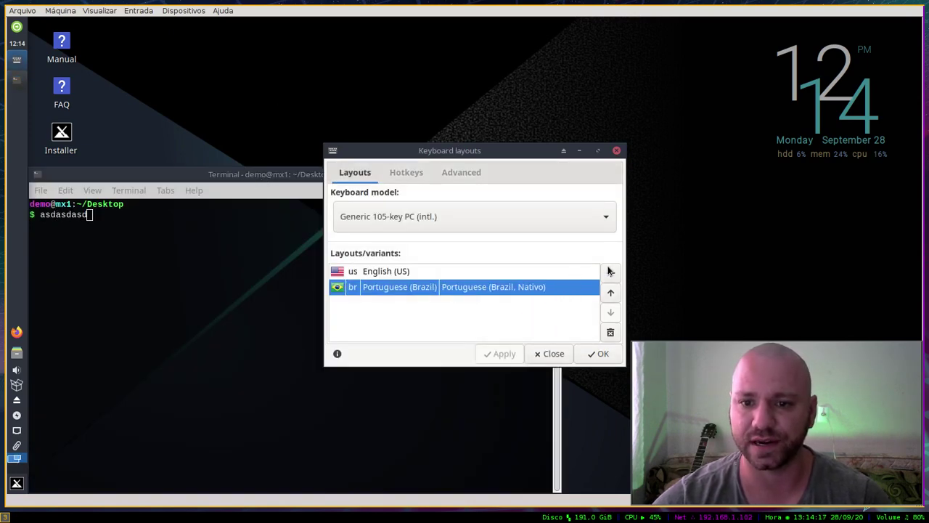
pyautogui.click(611, 292)
pyautogui.click(597, 355)
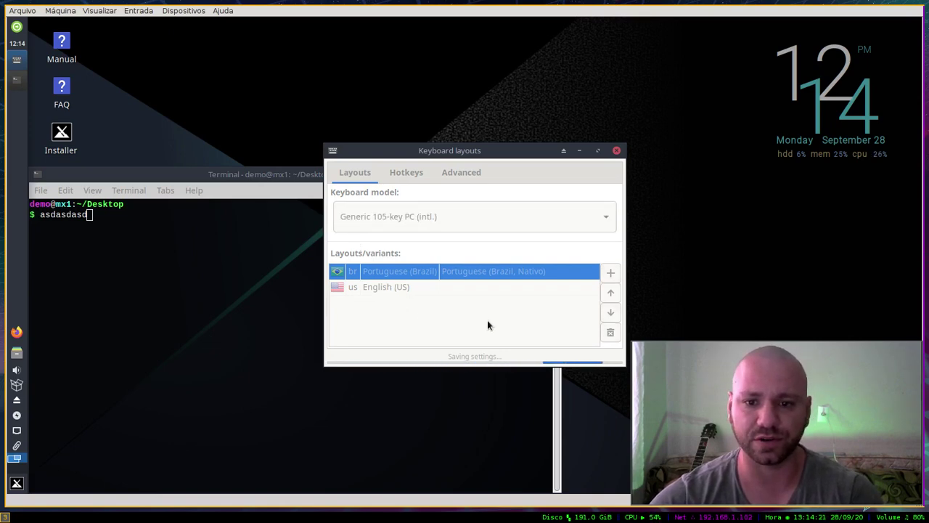
# Step: Test the layout in the terminal with entries like asdasdasd, 12313 and /,./,./
pyautogui.moveTo(456, 150); pyautogui.dragTo(417, 109)
pyautogui.click(171, 262)
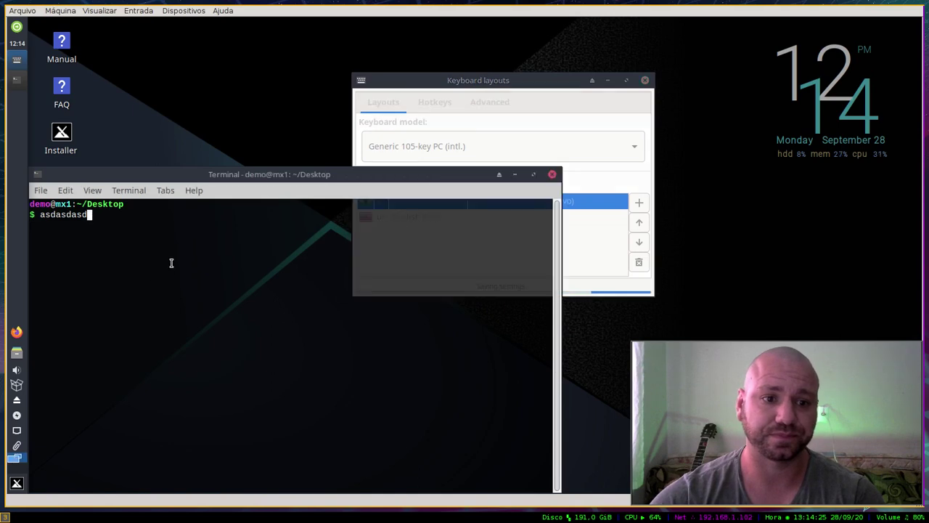
pyautogui.press('Return')
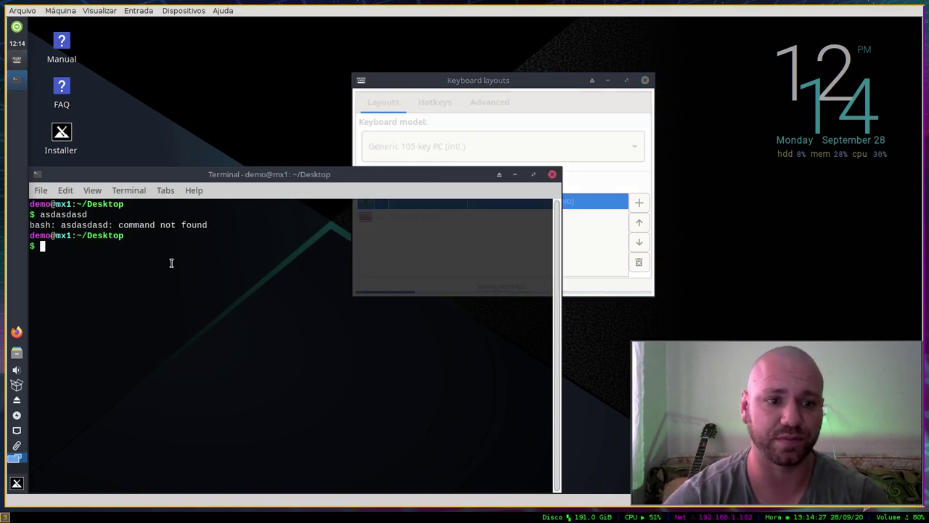
pyautogui.write('12313')
pyautogui.press('Return')
pyautogui.press('Return')
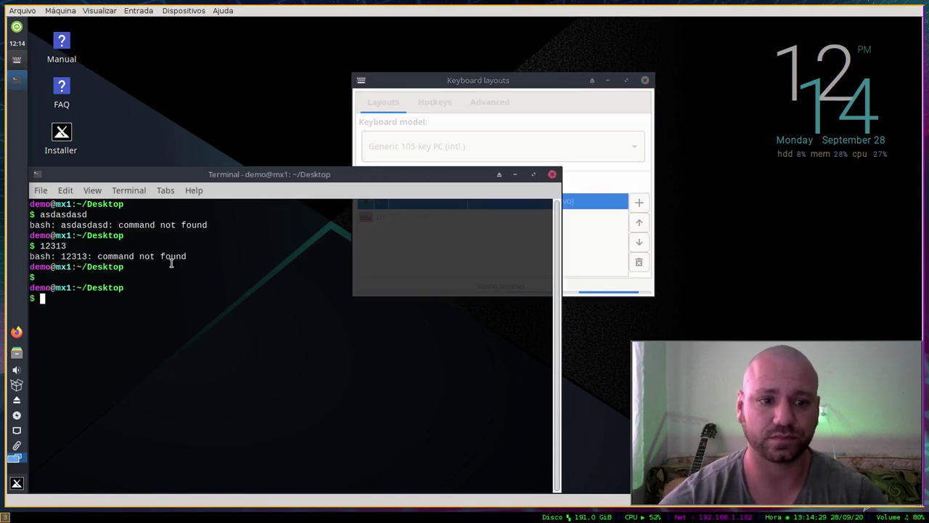
pyautogui.hotkey('ctrl', 'r')
pyautogui.hotkey('ctrl', 'r')
pyautogui.hotkey('ctrl', 'g')
pyautogui.hotkey('ctrl', 'r')
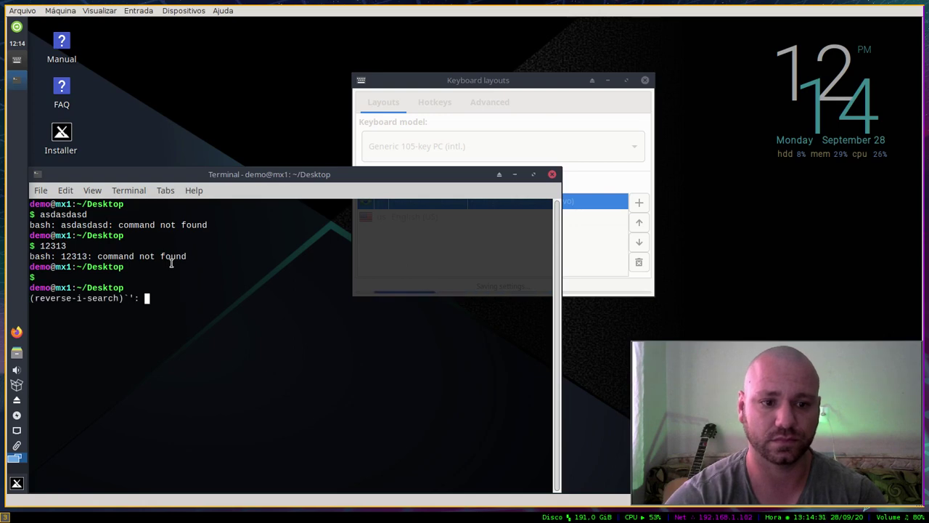
pyautogui.hotkey('ctrl', 'g')
pyautogui.write('/,.')
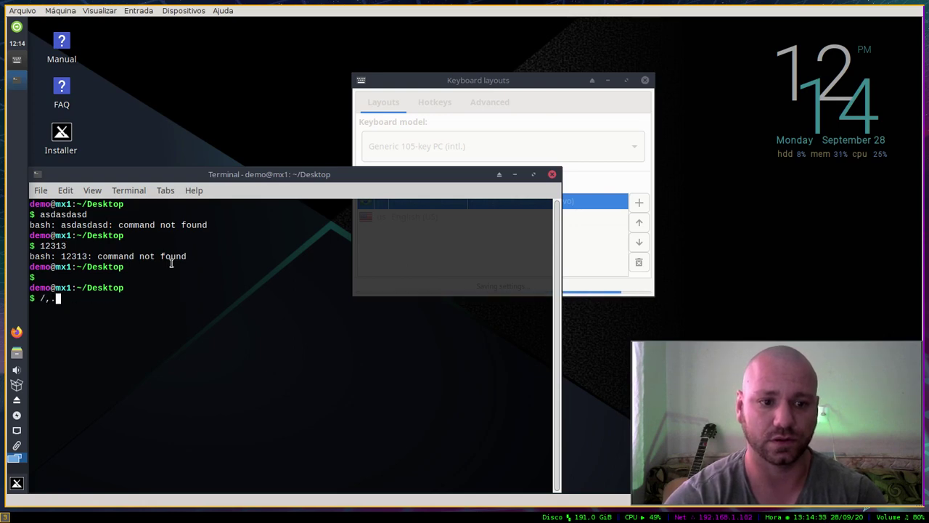
pyautogui.write('/,./')
pyautogui.press('BackSpace')
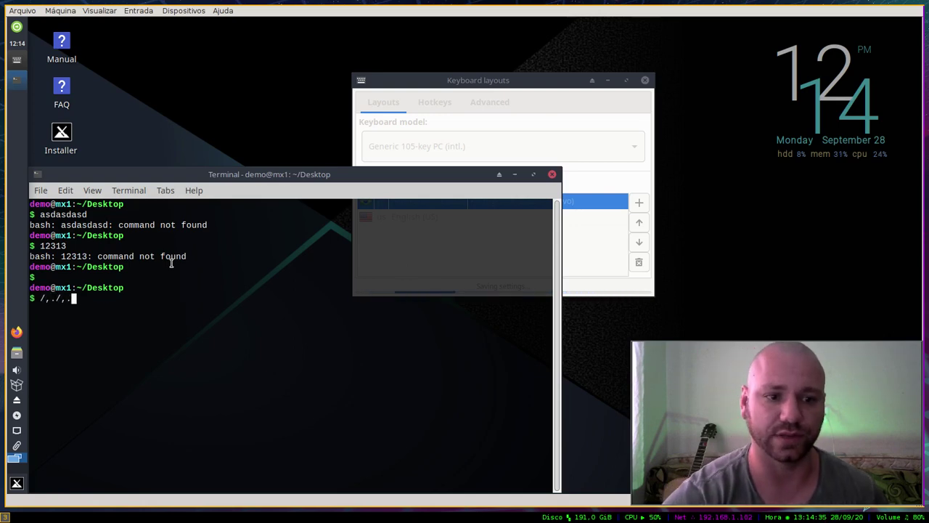
pyautogui.press('BackSpace')
pyautogui.press('BackSpace')
pyautogui.press('BackSpace')
pyautogui.press('BackSpace')
pyautogui.press('BackSpace')
pyautogui.press('BackSpace')
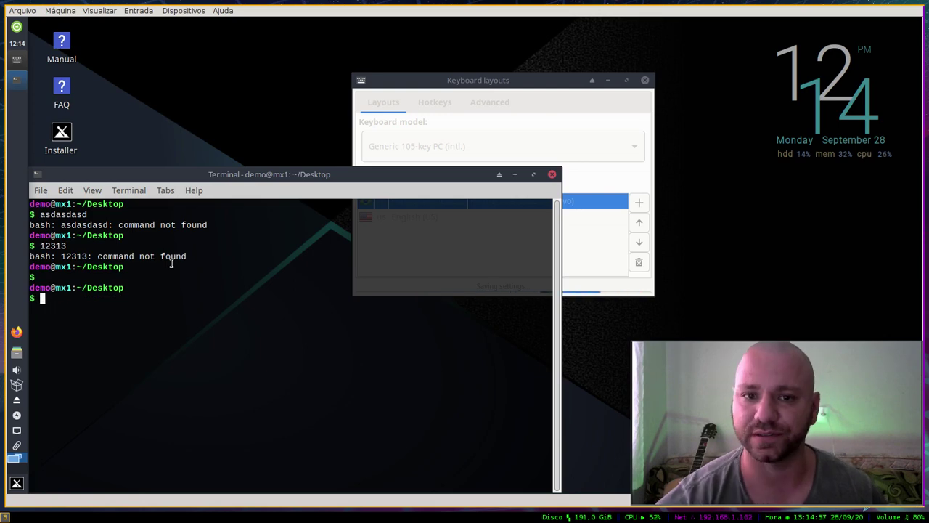
# Step: Rearrange the windows and type iea/,.hxiea in the terminal to test the Portuguese layout
pyautogui.moveTo(402, 176); pyautogui.dragTo(434, 168)
pyautogui.click(557, 237)
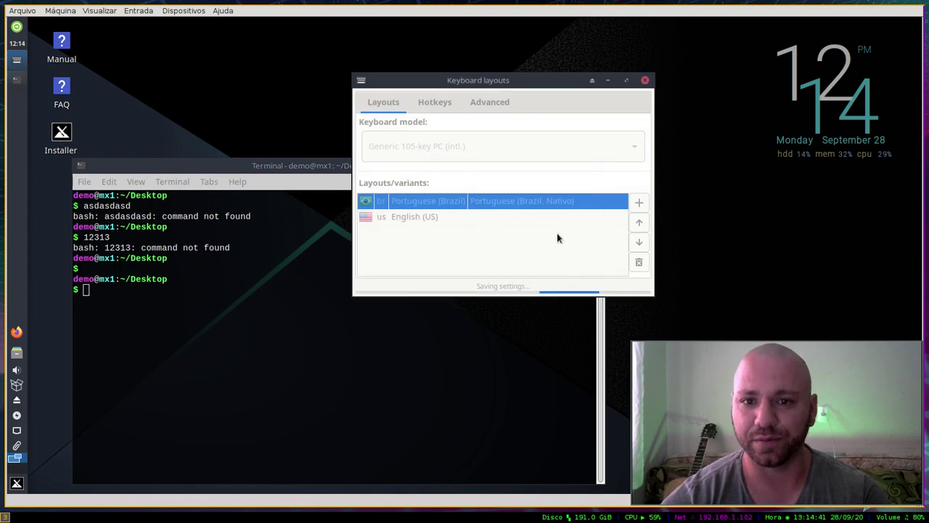
pyautogui.moveTo(461, 80); pyautogui.dragTo(585, 72)
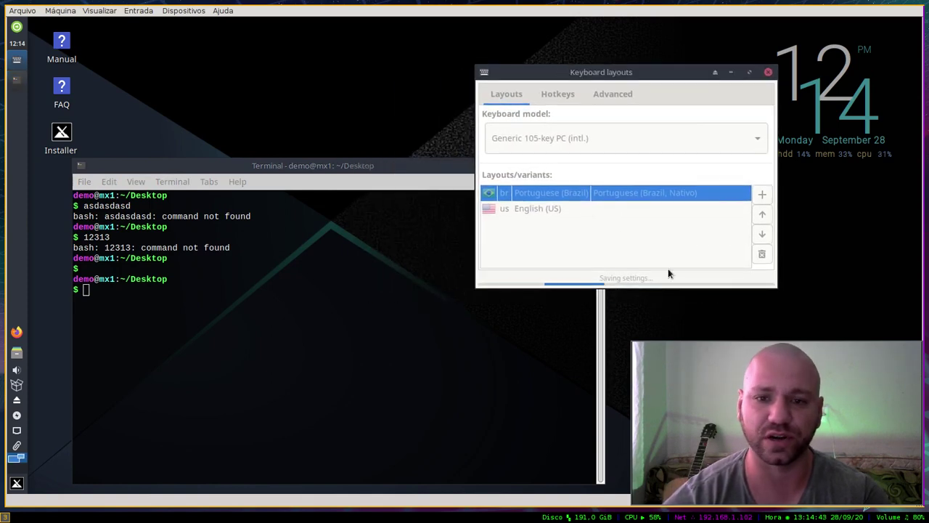
pyautogui.click(238, 182)
pyautogui.click(263, 324)
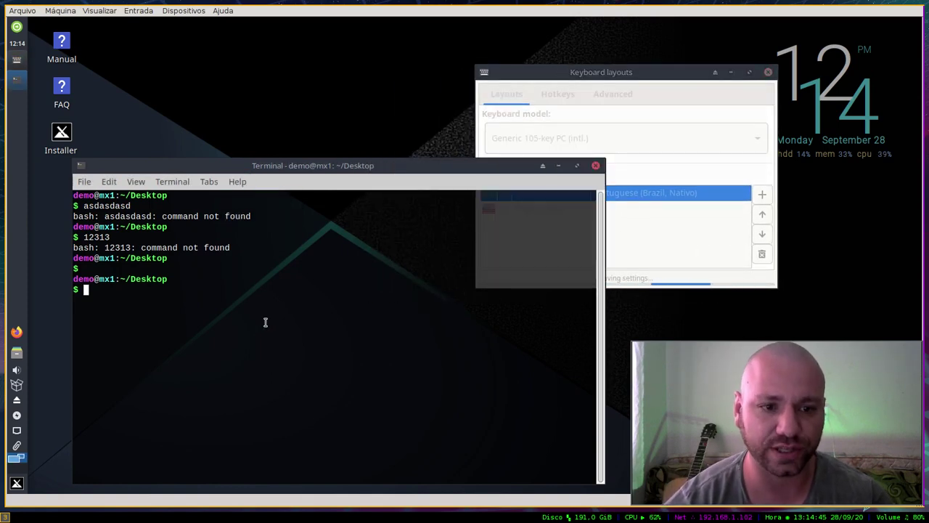
pyautogui.write('iea/,.h')
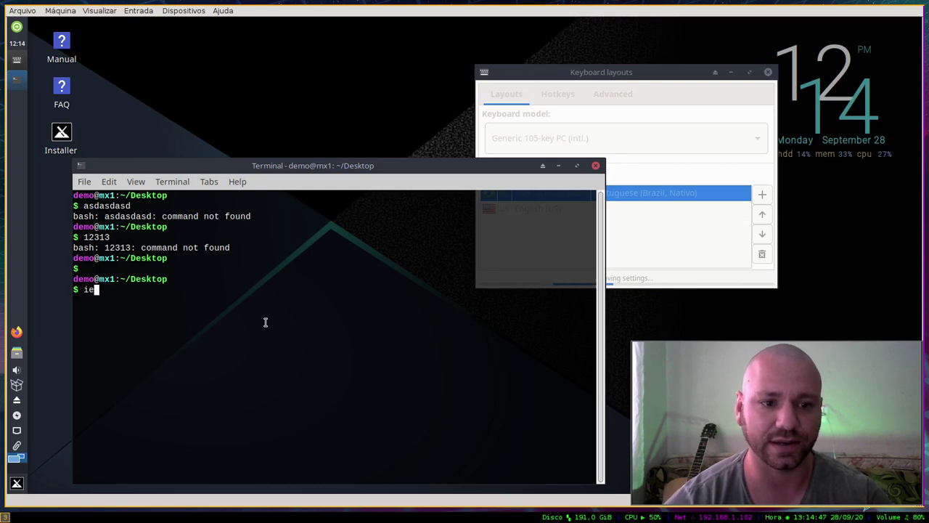
pyautogui.write('xiea')
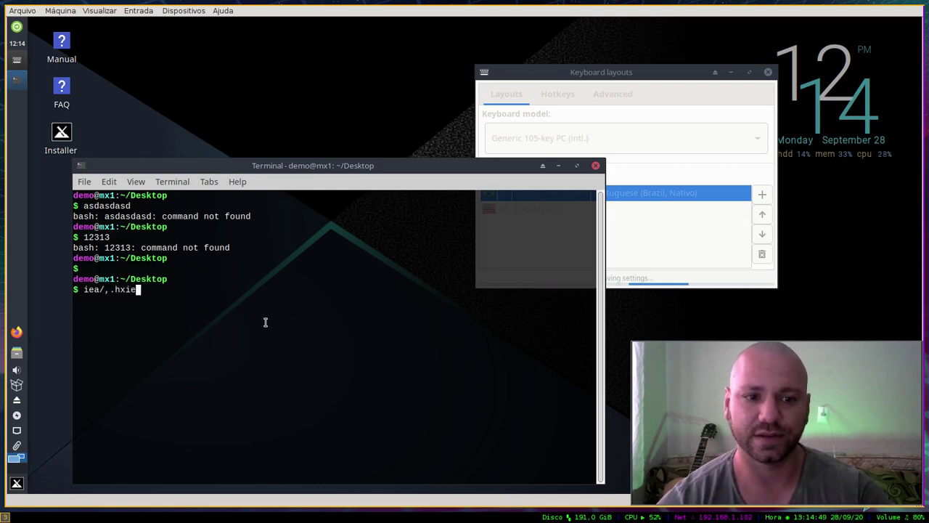
pyautogui.click(609, 76)
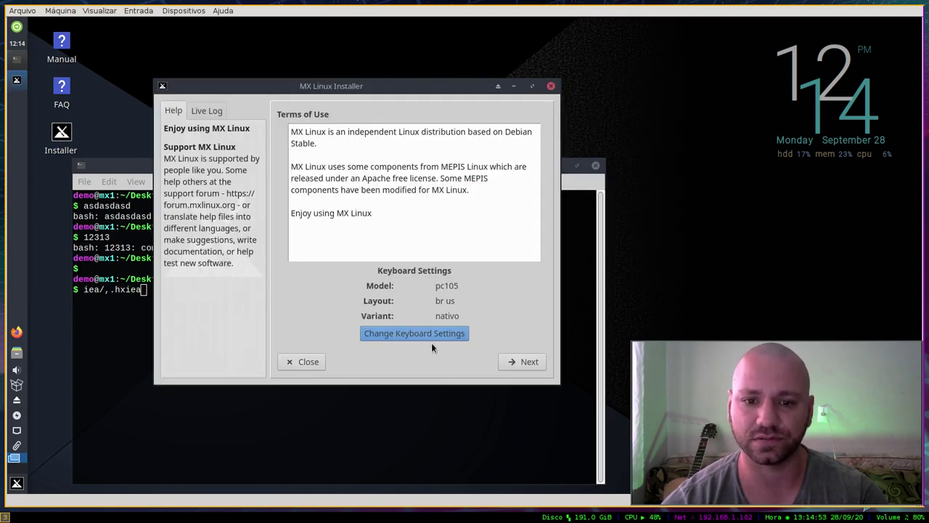
# Step: Move Portuguese (Brazil) back below English (US) and apply the new order
pyautogui.click(432, 333)
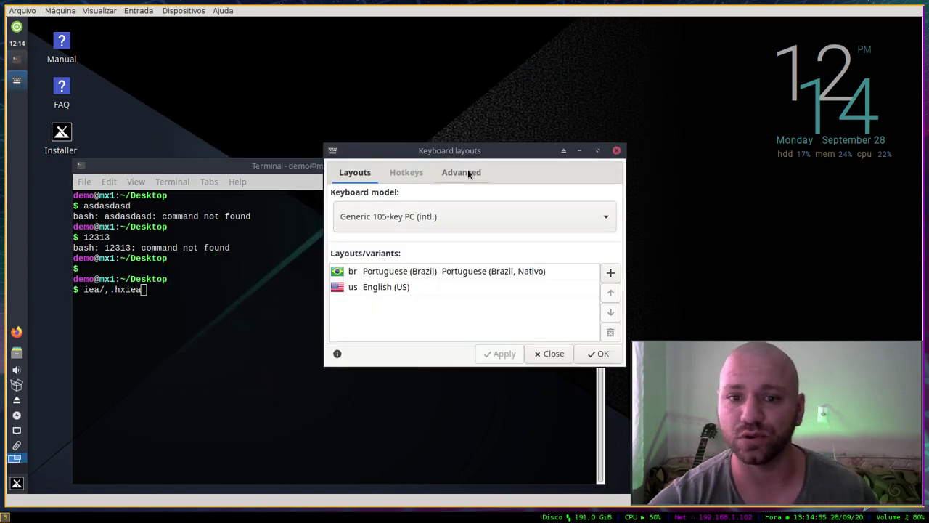
pyautogui.click(415, 276)
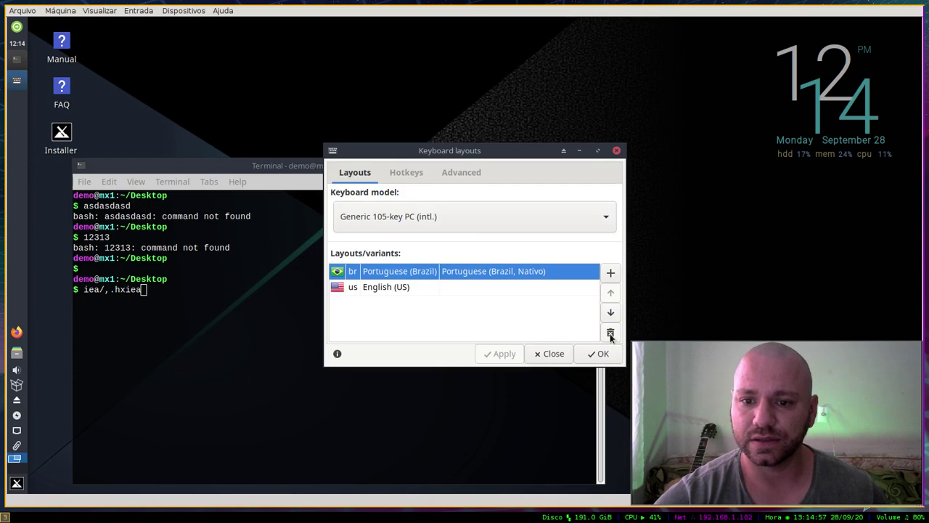
pyautogui.click(612, 317)
pyautogui.click(597, 353)
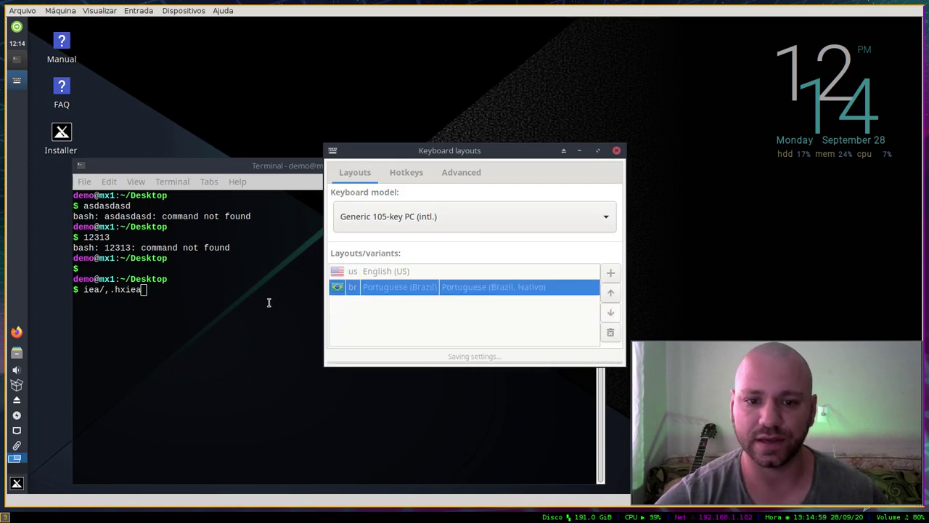
# Step: Cancel the typed test input and clear the terminal down to empty prompts
pyautogui.click(270, 300)
pyautogui.write('iea/,.hxiea')
pyautogui.hotkey('ctrl', 'c')
pyautogui.write('asd')
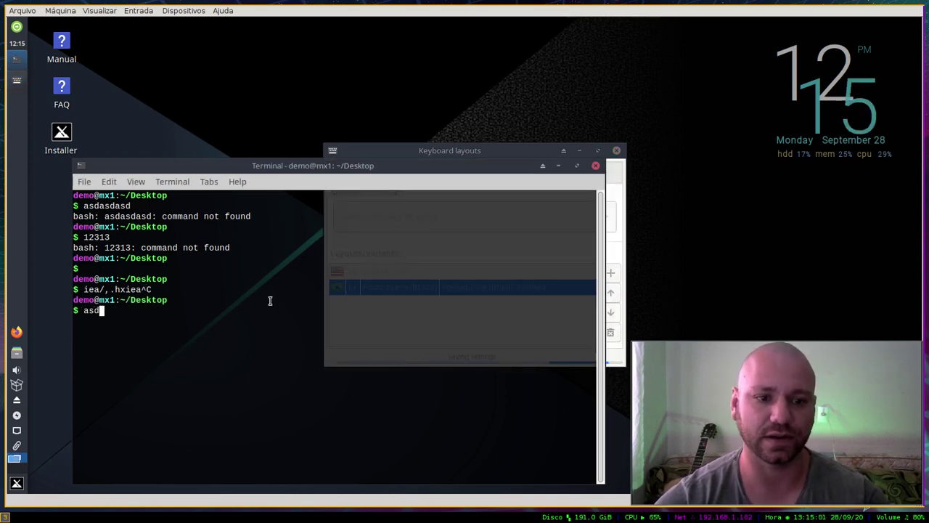
pyautogui.hotkey('ctrl', 'l')
pyautogui.press('Return')
pyautogui.hotkey('ctrl', 'l')
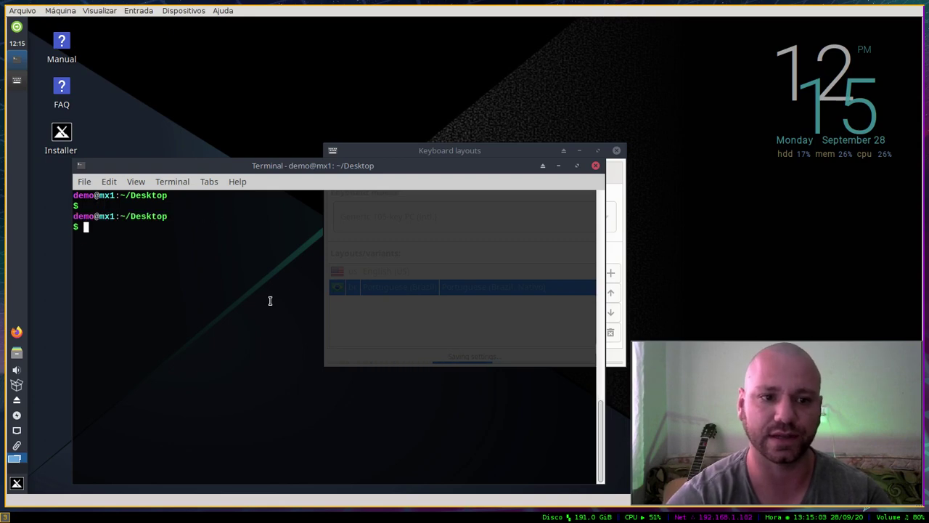
pyautogui.press('Return')
pyautogui.press('Return')
pyautogui.press('Return')
pyautogui.hotkey('ctrl', 'l')
pyautogui.press('Return')
pyautogui.press('Return')
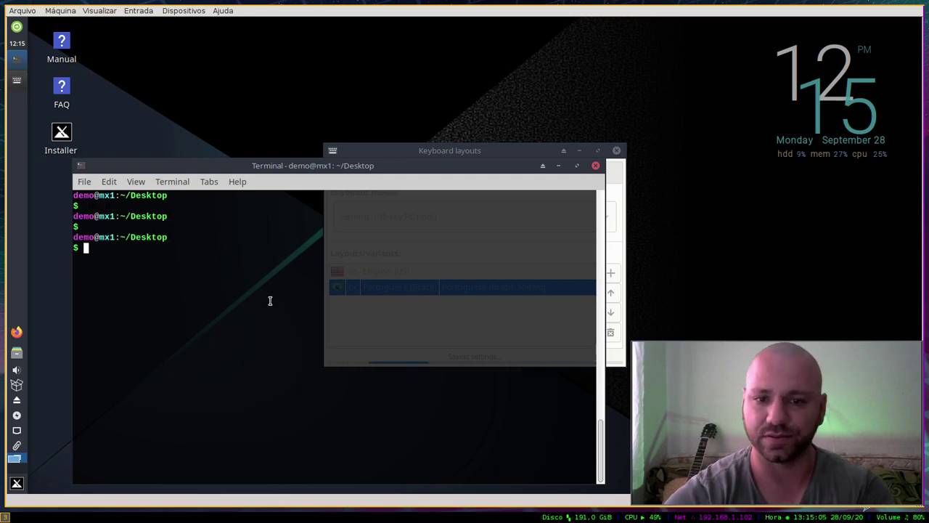
pyautogui.click(475, 152)
pyautogui.click(271, 167)
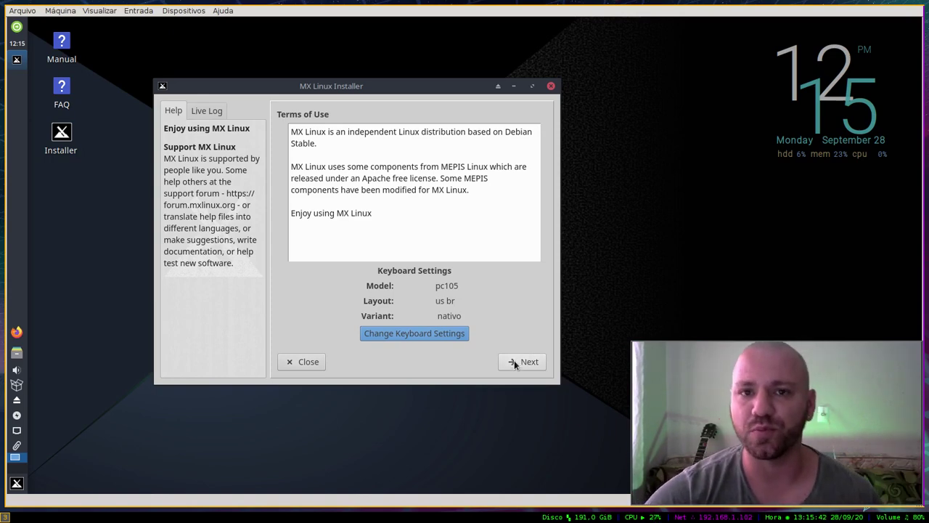
# Step: Accept the Terms of Use, read the disk-setup help, and launch the partition tool
pyautogui.click(514, 360)
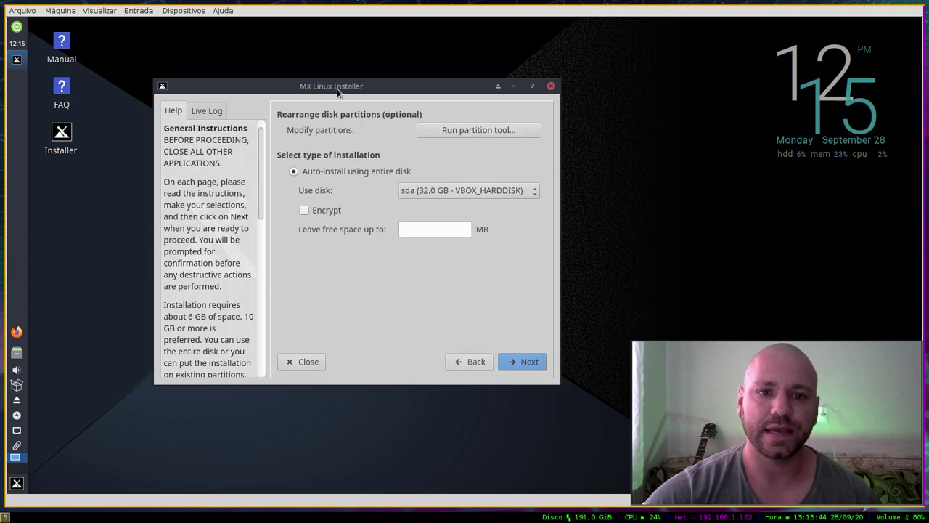
pyautogui.scroll(-3, 289, 167)
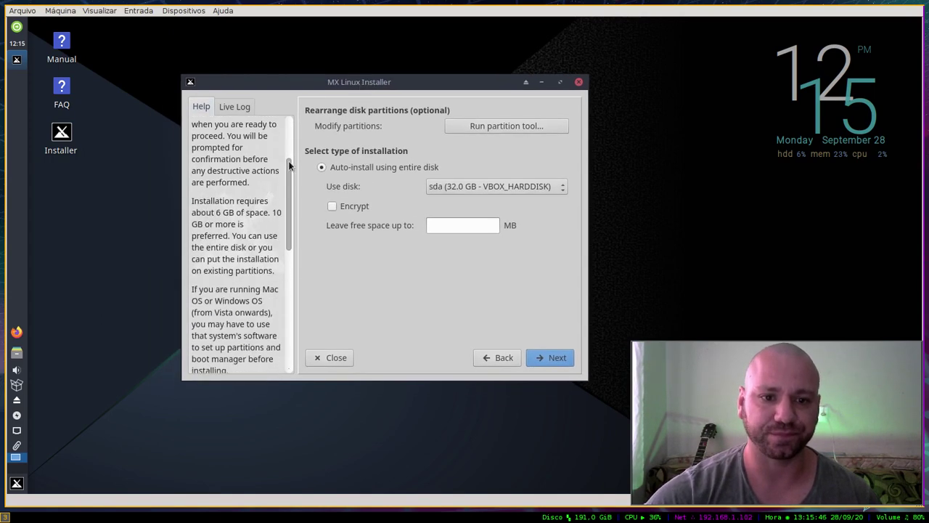
pyautogui.scroll(3, 289, 152)
pyautogui.scroll(-6, 280, 266)
pyautogui.scroll(-3, 280, 266)
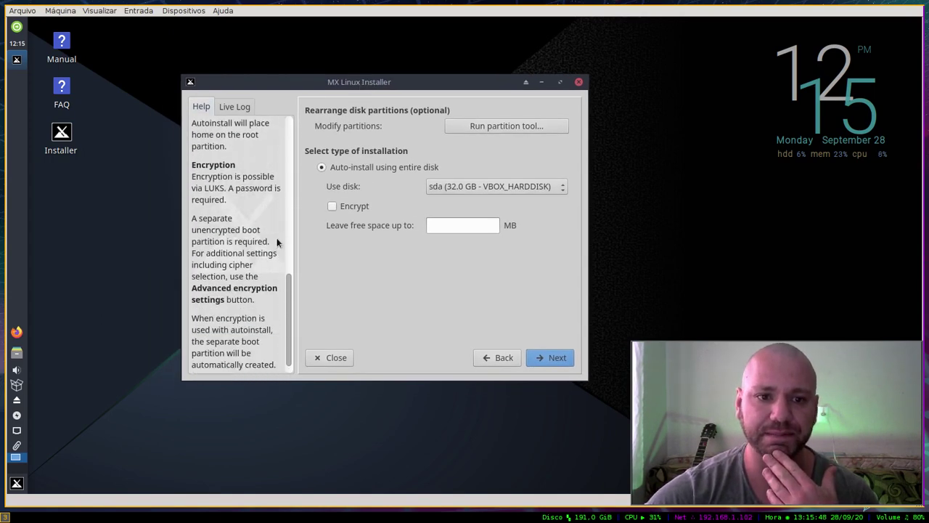
pyautogui.scroll(10, 276, 238)
pyautogui.scroll(-3, 292, 203)
pyautogui.scroll(-6, 290, 218)
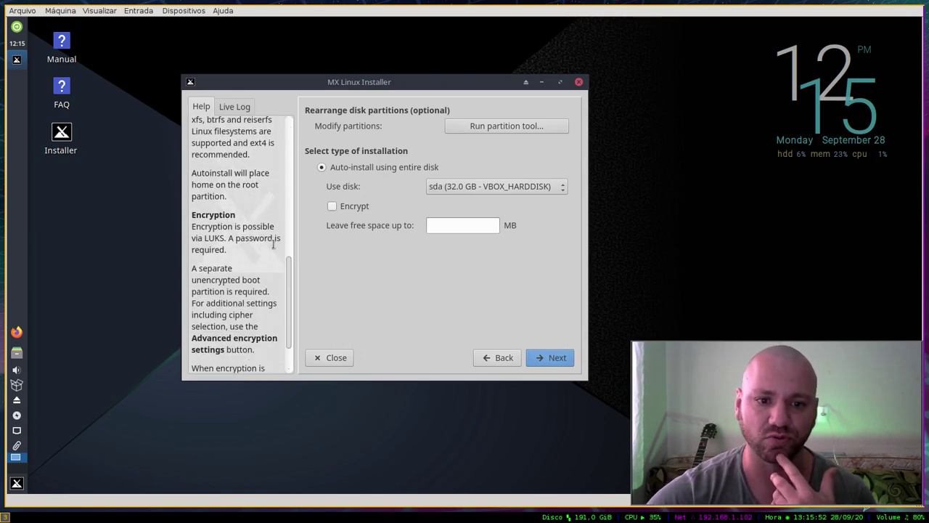
pyautogui.scroll(-3, 285, 265)
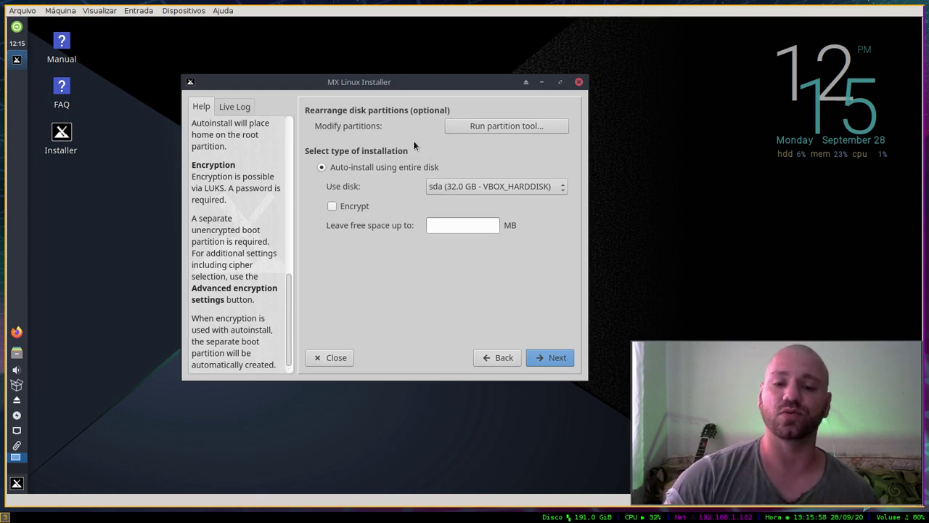
pyautogui.click(490, 125)
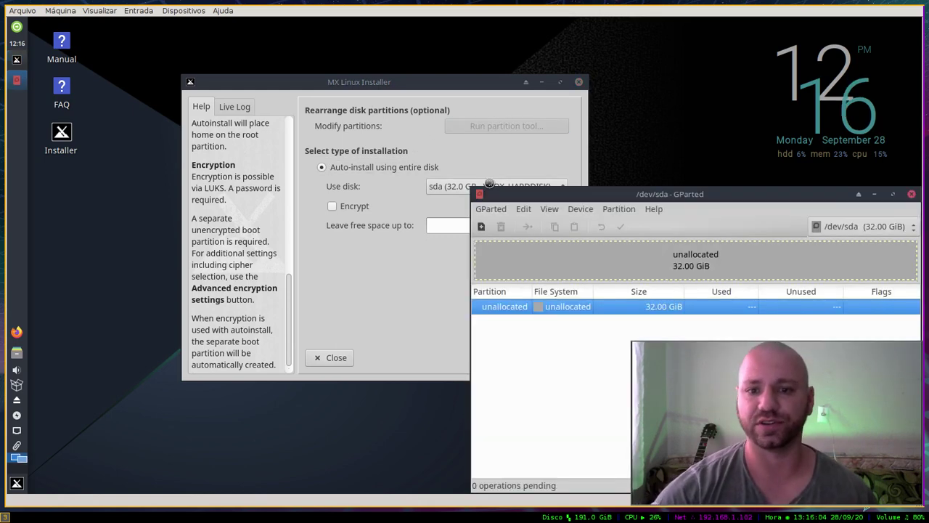
# Step: Inspect /dev/sda's 32.00 GiB of unallocated space in GParted, then close it unchanged
pyautogui.moveTo(624, 194); pyautogui.dragTo(425, 108)
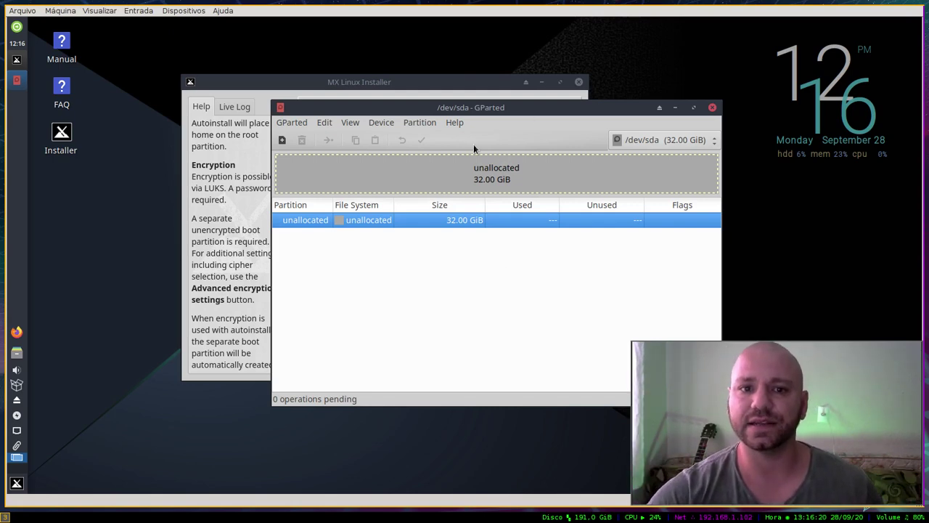
pyautogui.click(712, 107)
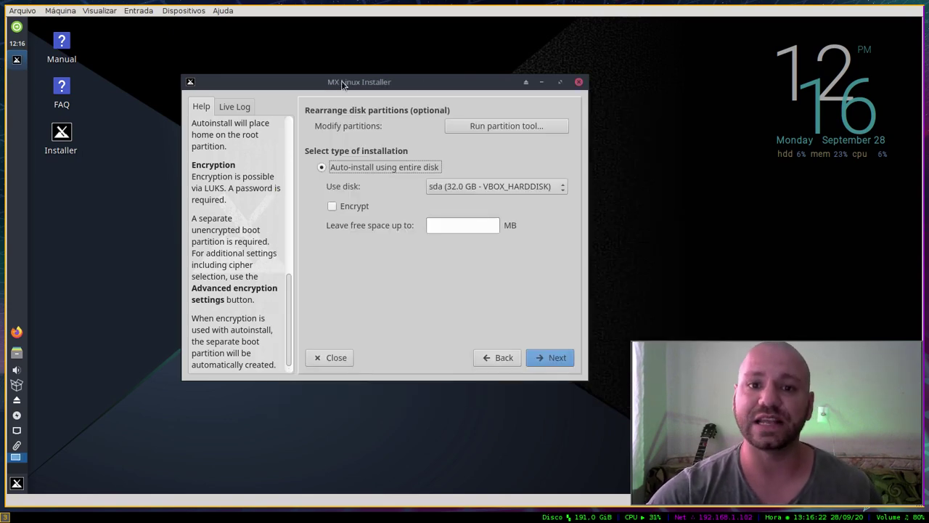
# Step: Keep sda as the install disk, enable encryption, and open the advanced encryption settings
pyautogui.moveTo(347, 79); pyautogui.dragTo(359, 67)
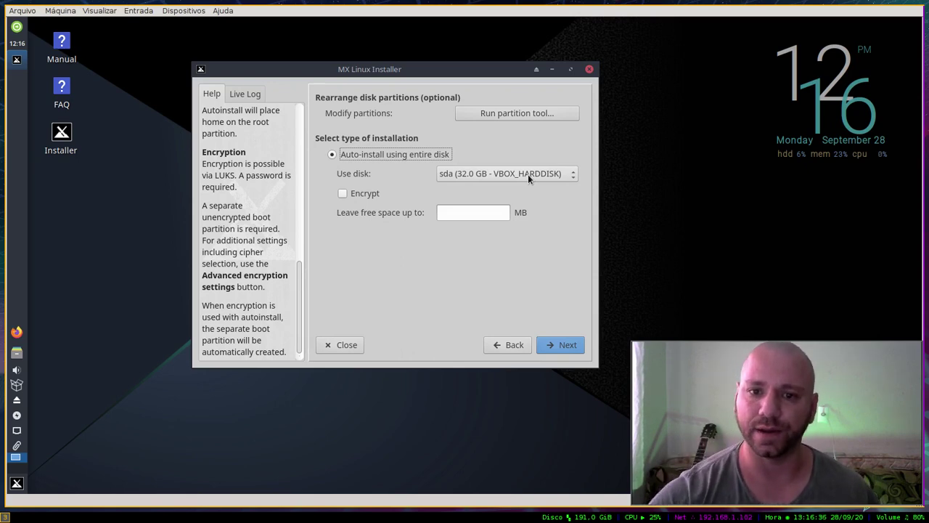
pyautogui.click(528, 174)
pyautogui.click(495, 172)
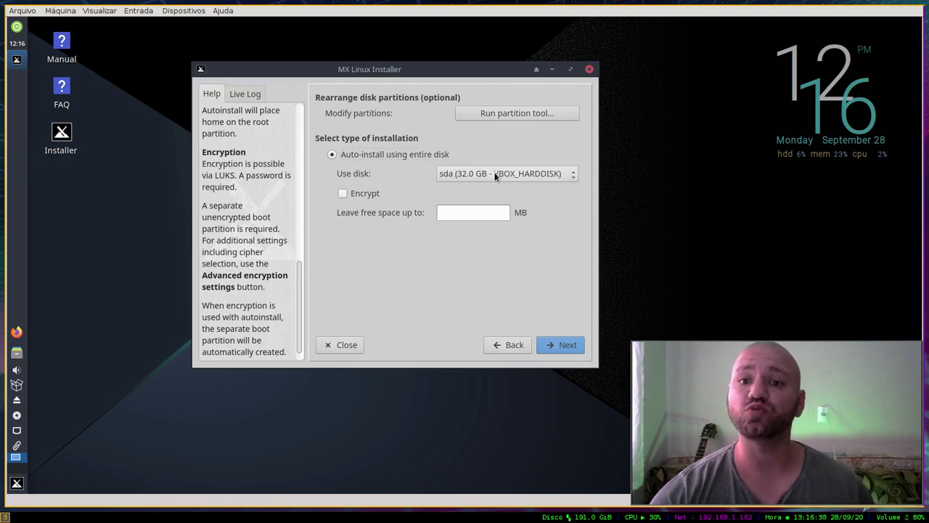
pyautogui.click(495, 173)
pyautogui.click(468, 173)
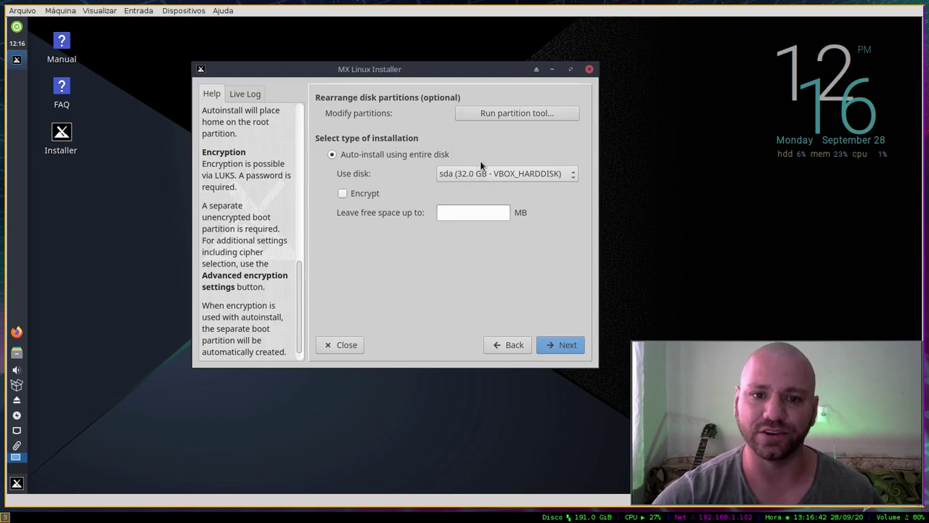
pyautogui.click(365, 196)
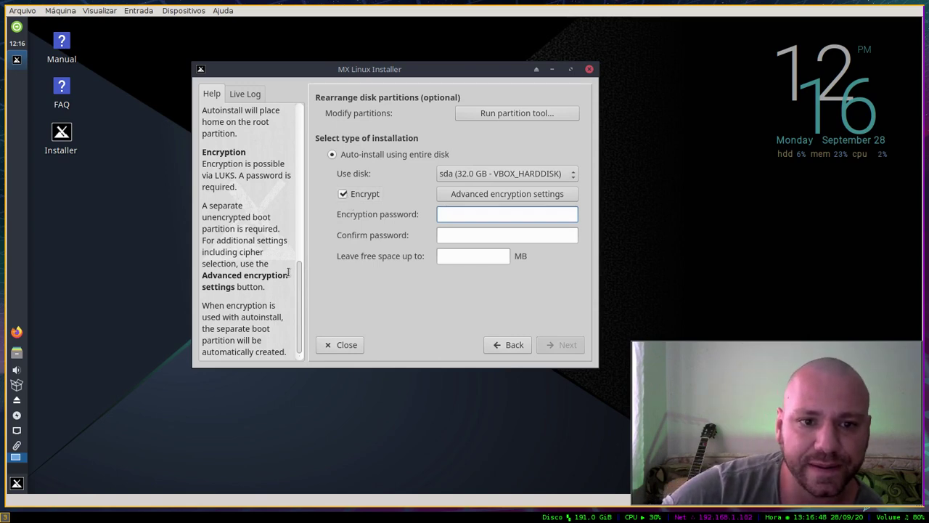
pyautogui.click(300, 298)
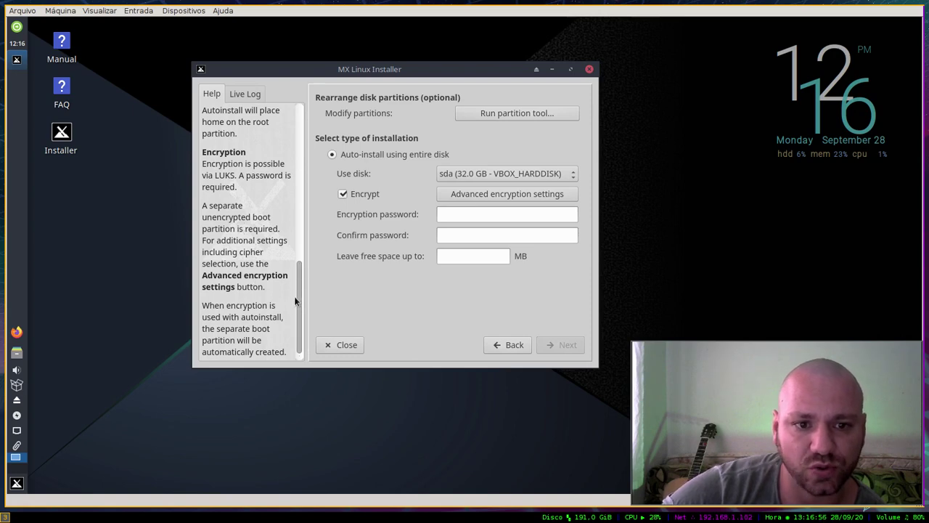
pyautogui.moveTo(295, 304); pyautogui.dragTo(298, 288)
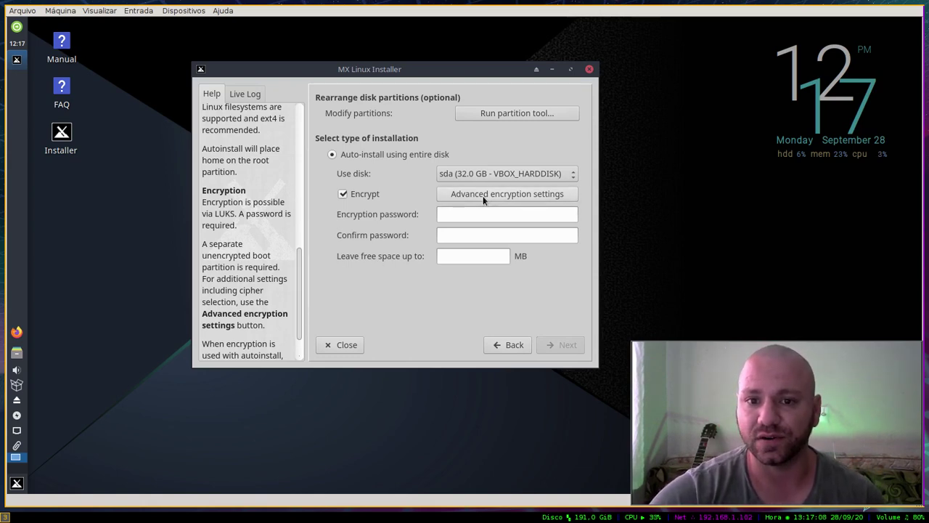
pyautogui.click(523, 196)
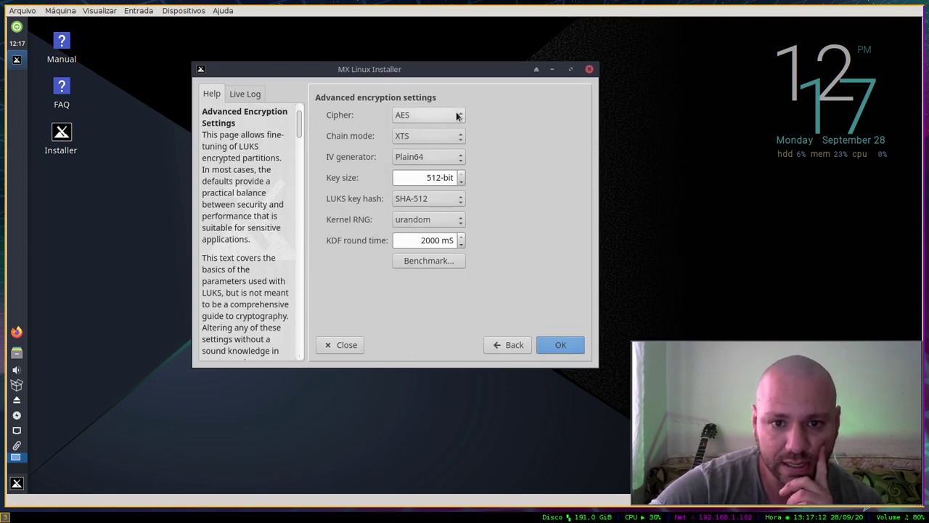
# Step: Keep AES, Plain64, SHA-512 and urandom encryption defaults, run the benchmark, and go back
pyautogui.click(431, 116)
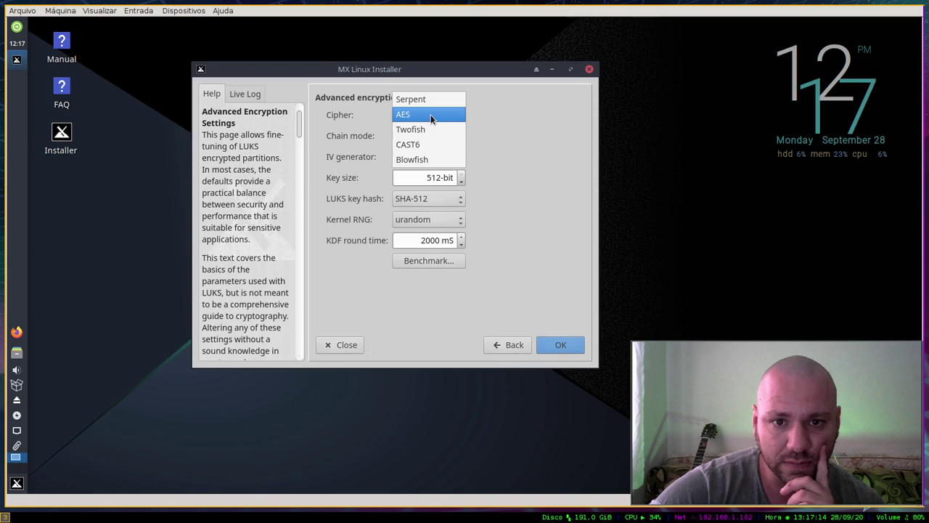
pyautogui.click(506, 136)
pyautogui.click(445, 160)
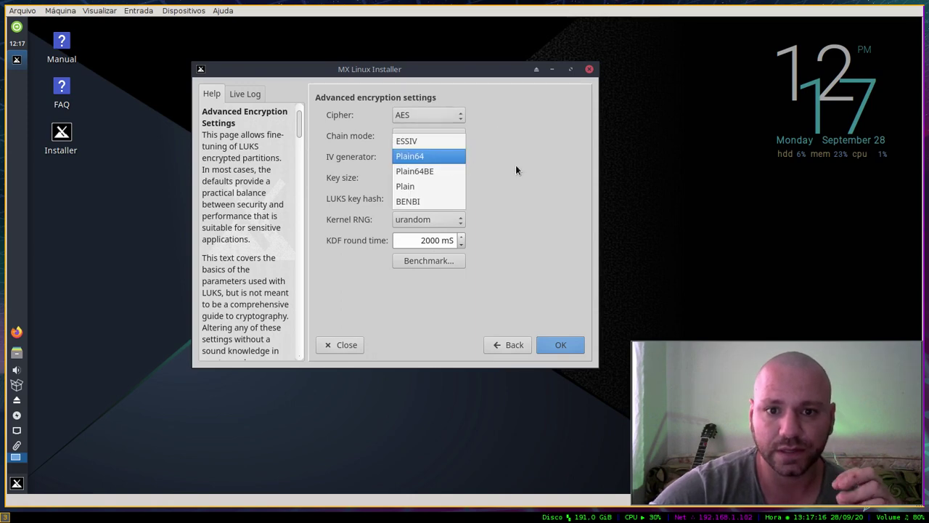
pyautogui.click(515, 170)
pyautogui.click(435, 198)
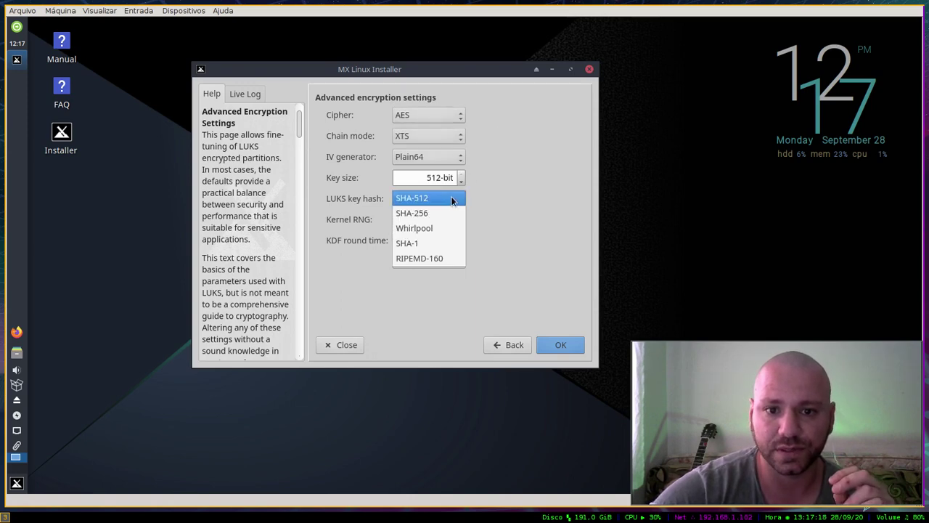
pyautogui.click(490, 193)
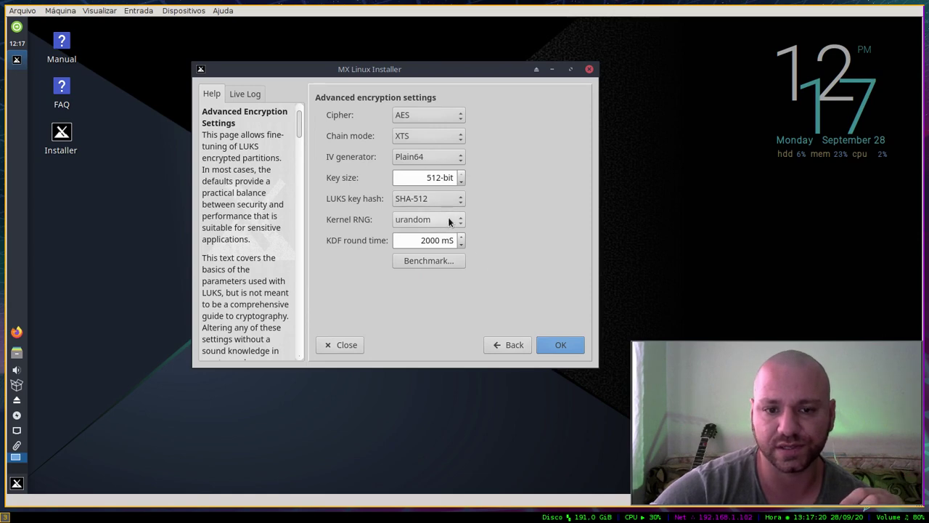
pyautogui.click(447, 217)
pyautogui.click(472, 215)
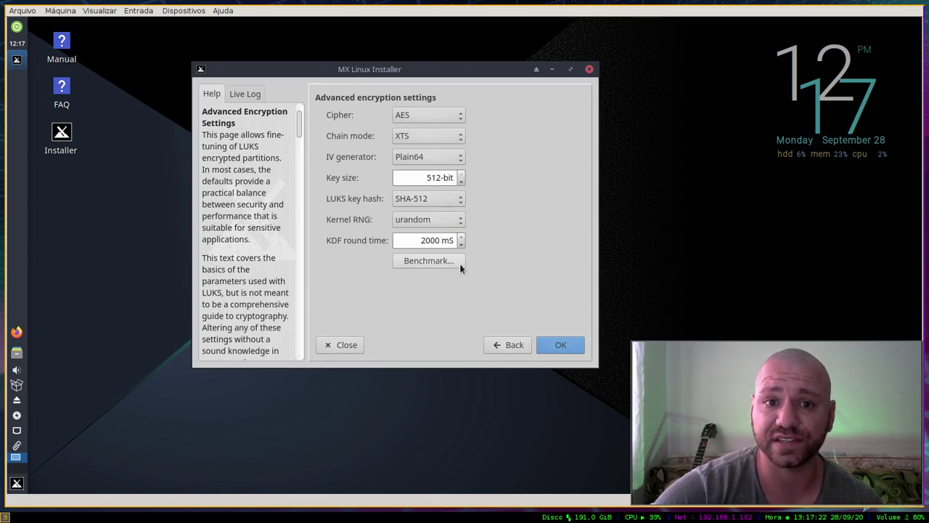
pyautogui.click(444, 261)
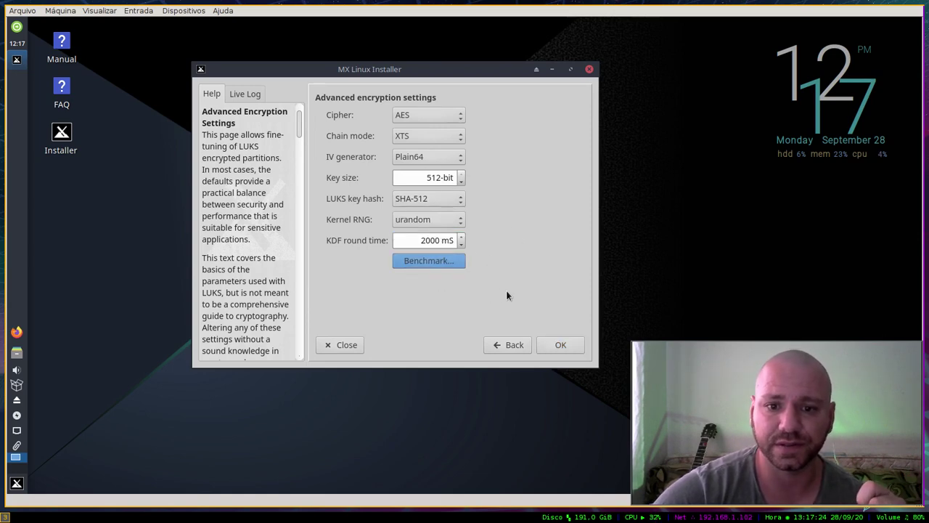
pyautogui.click(506, 344)
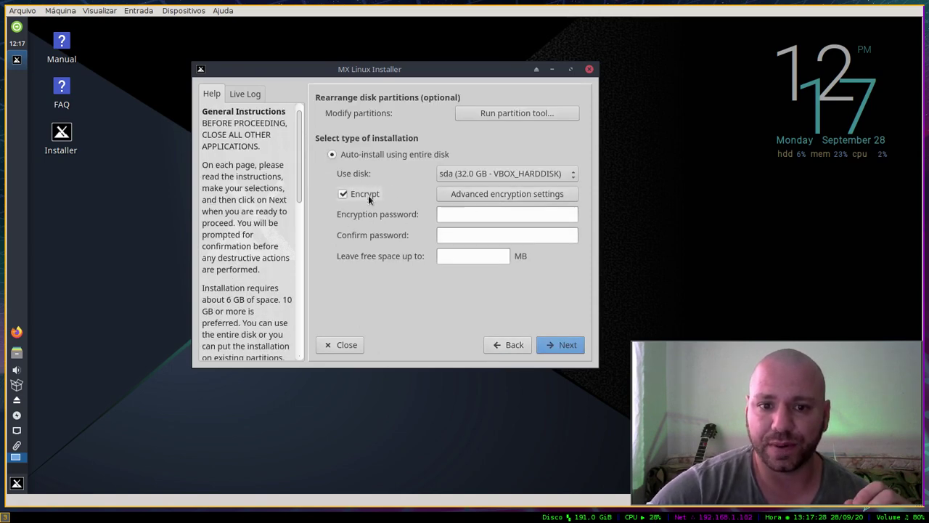
# Step: Disable encryption, leave 5000 MB of free space, and proceed to the format confirmation
pyautogui.click(350, 192)
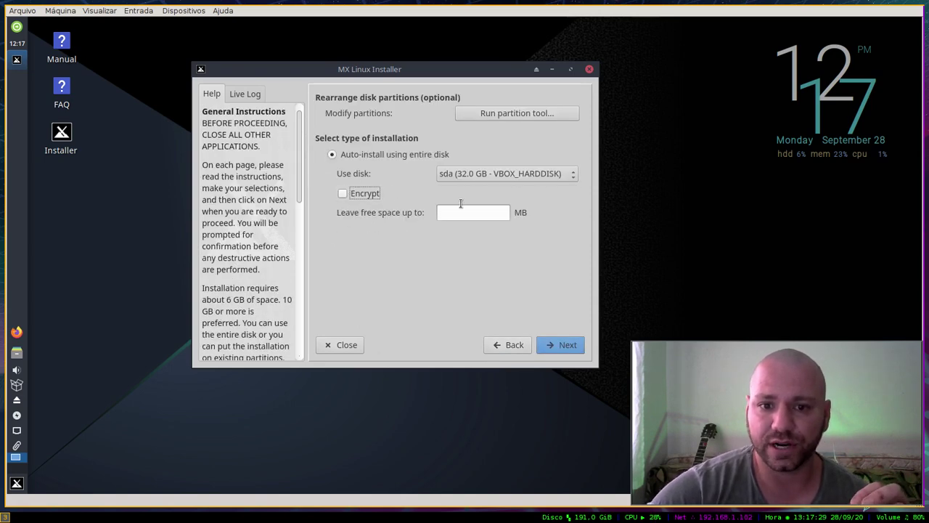
pyautogui.click(355, 192)
pyautogui.click(355, 192)
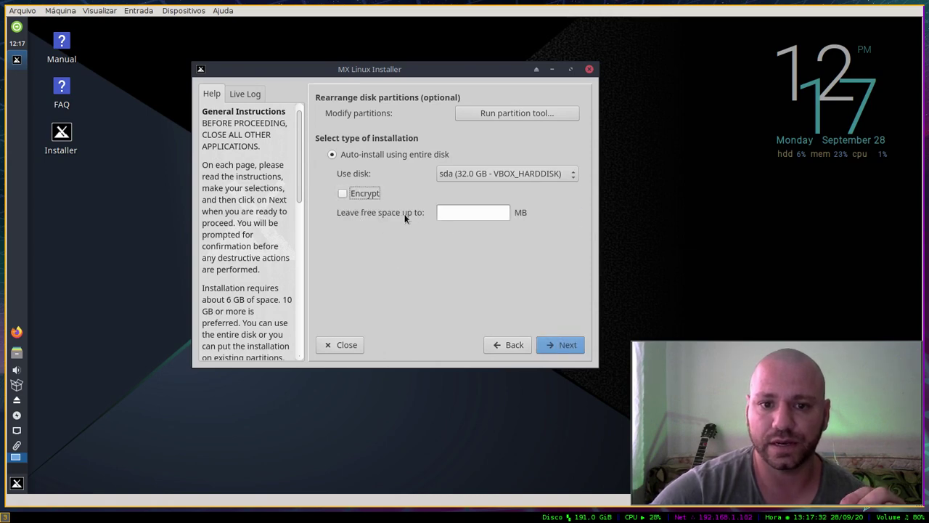
pyautogui.click(487, 215)
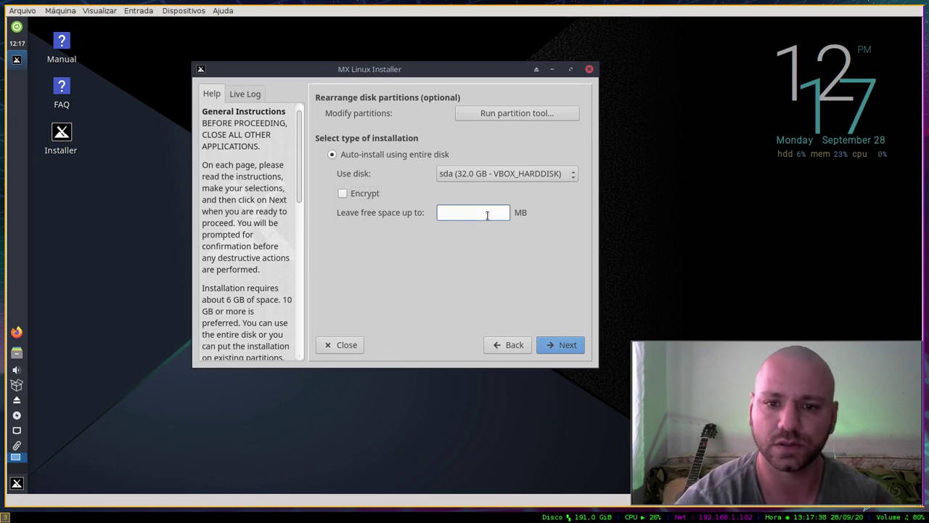
pyautogui.write('5000')
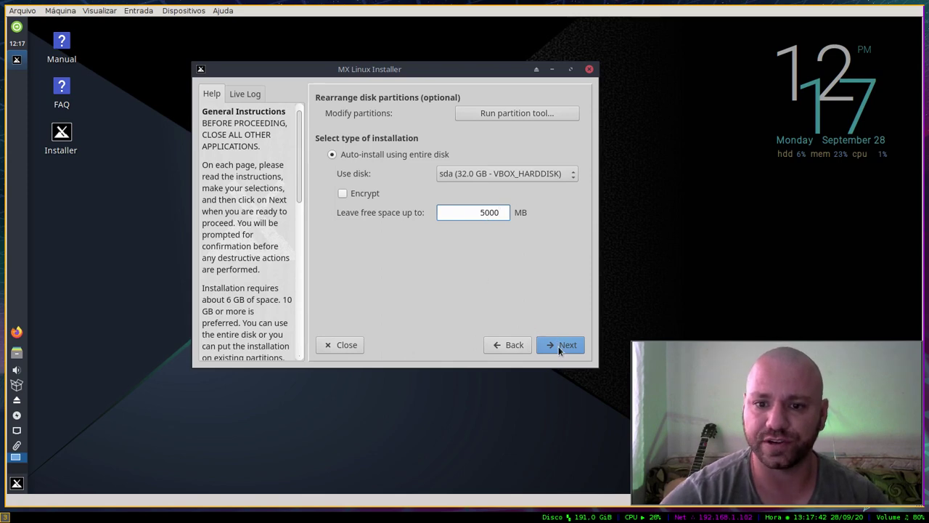
pyautogui.moveTo(471, 213); pyautogui.dragTo(508, 214)
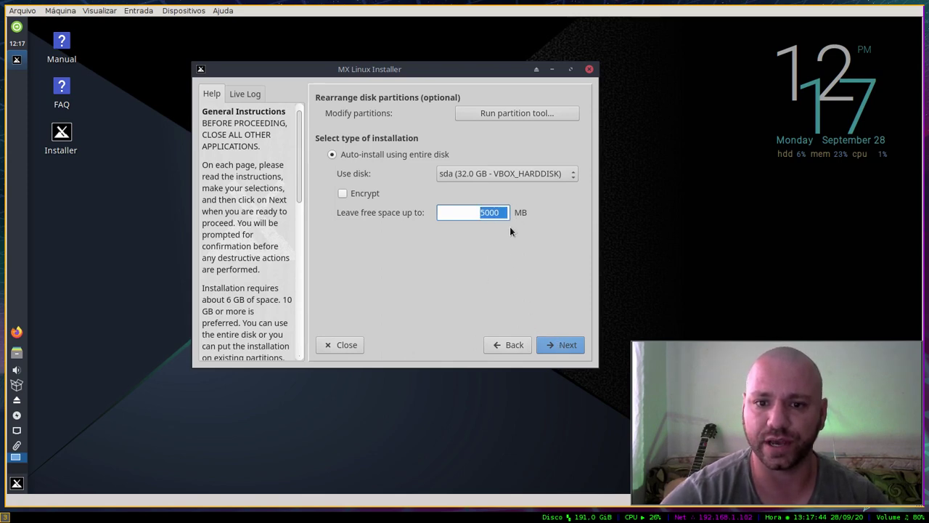
pyautogui.click(568, 347)
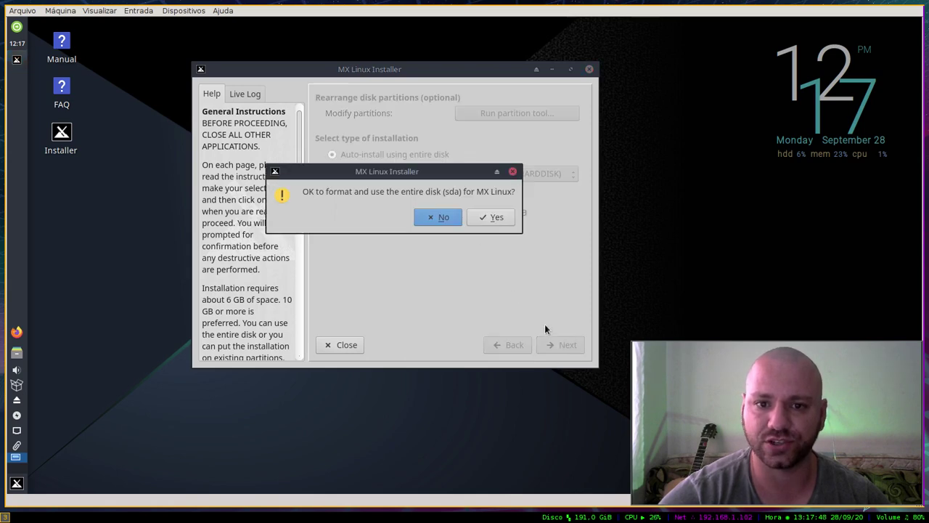
# Step: Confirm formatting the entire sda disk and read the GRUB2 help while installing
pyautogui.click(488, 219)
pyautogui.moveTo(451, 82); pyautogui.dragTo(466, 94)
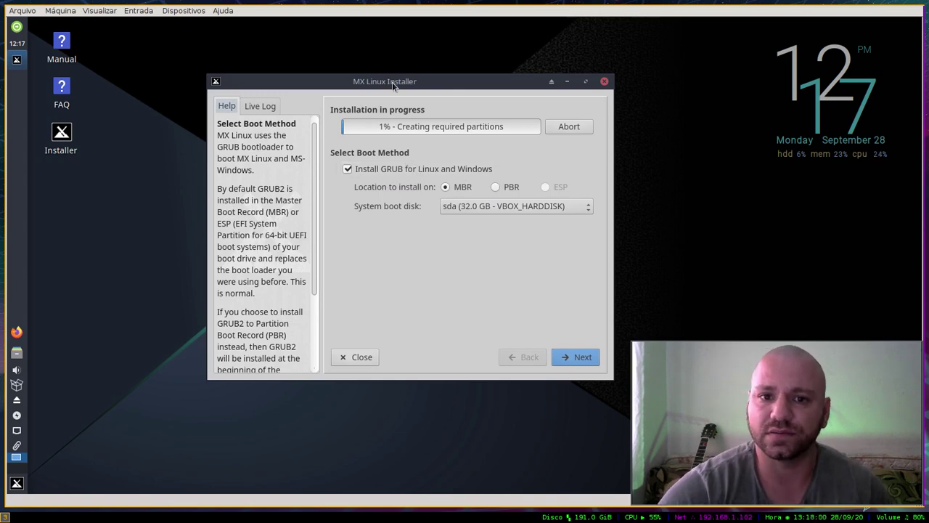
pyautogui.moveTo(392, 82); pyautogui.dragTo(374, 72)
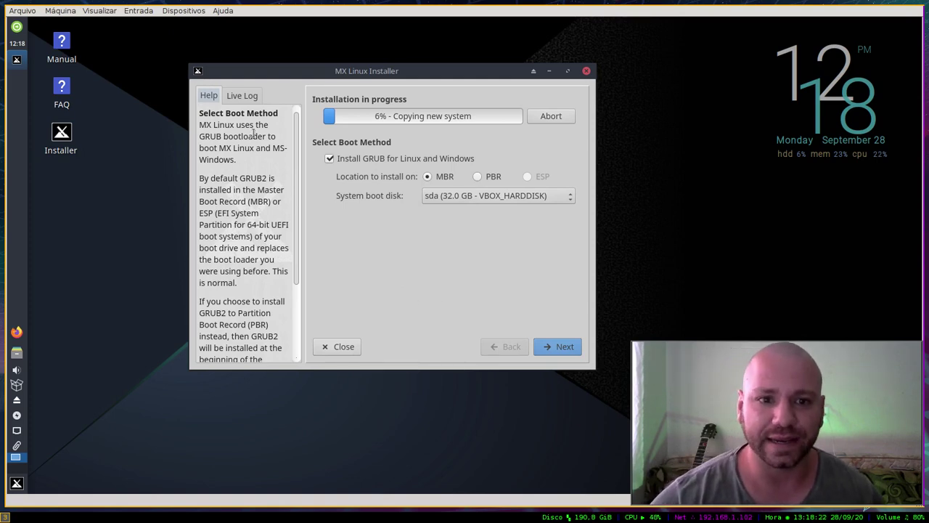
pyautogui.moveTo(299, 133); pyautogui.dragTo(297, 169)
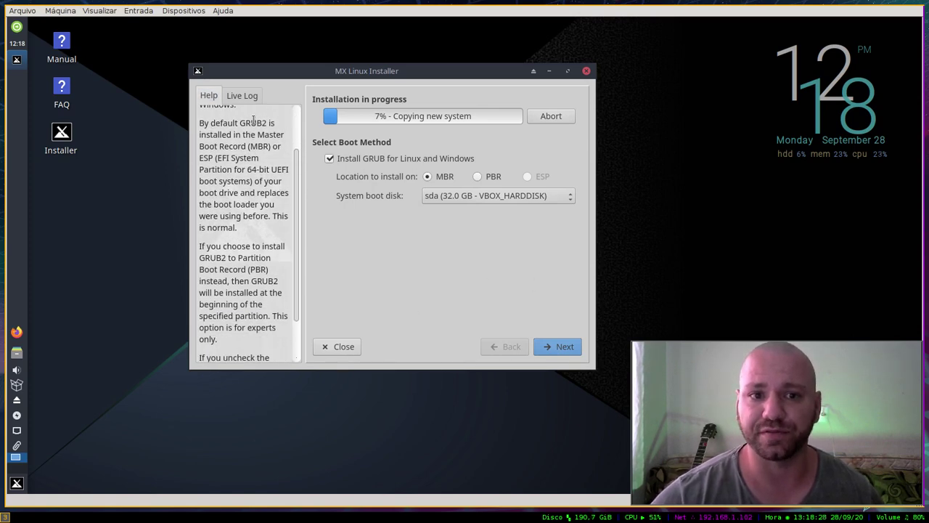
pyautogui.doubleClick(253, 123)
pyautogui.moveTo(299, 190); pyautogui.dragTo(294, 221)
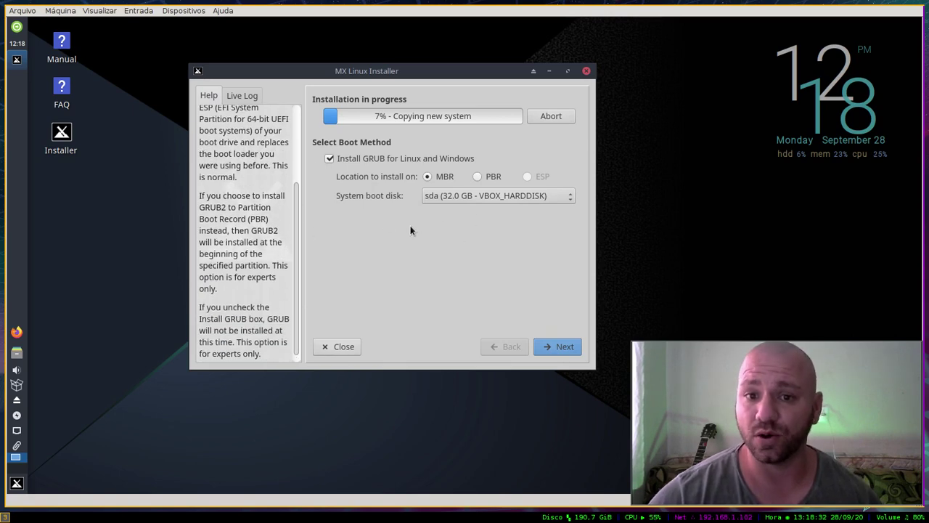
# Step: Keep GRUB on the MBR with sda as boot disk and continue to network names
pyautogui.click(475, 199)
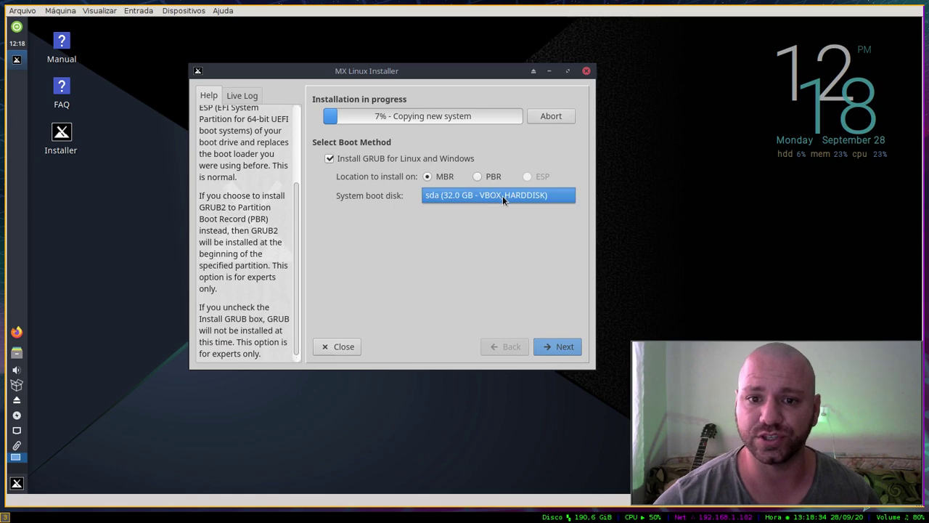
pyautogui.click(503, 195)
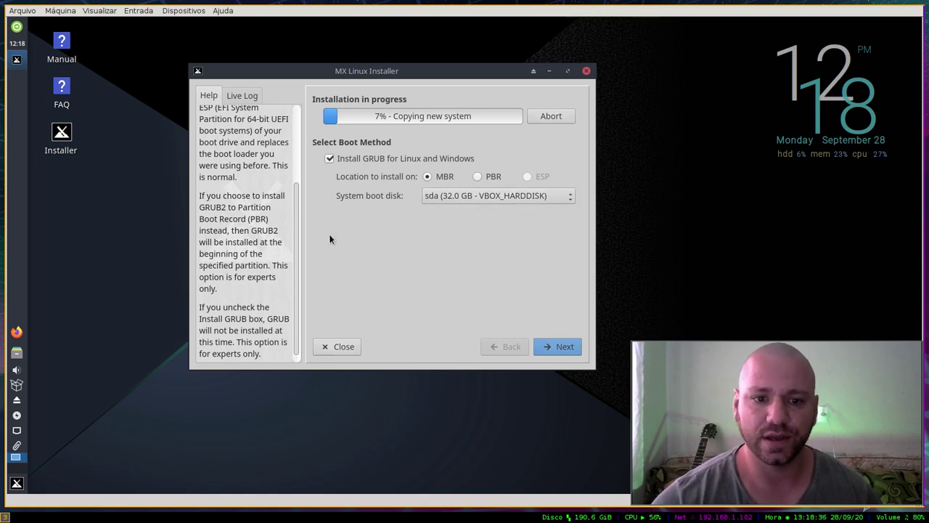
pyautogui.moveTo(418, 85)
pyautogui.mouseDown()
pyautogui.moveTo(425, 108)
pyautogui.moveTo(460, 109)
pyautogui.moveTo(427, 100)
pyautogui.mouseUp()
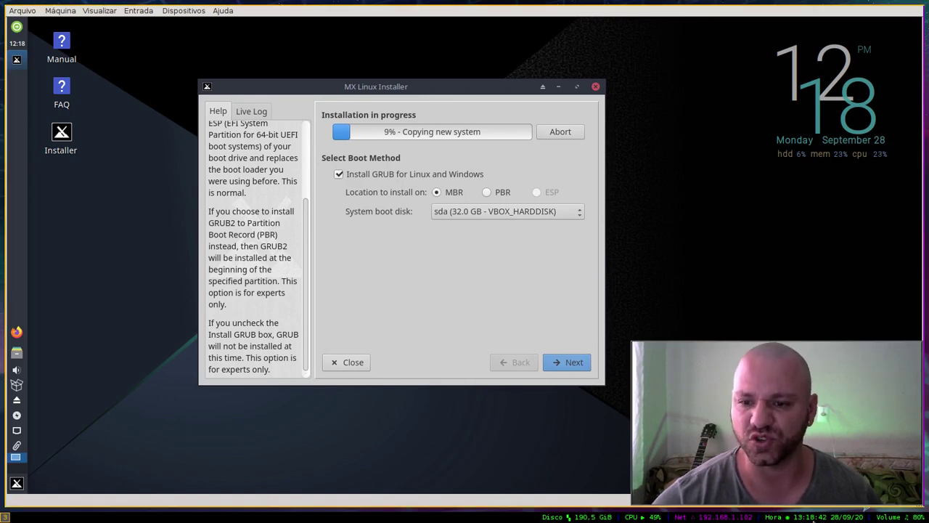
pyautogui.moveTo(404, 90); pyautogui.dragTo(400, 84)
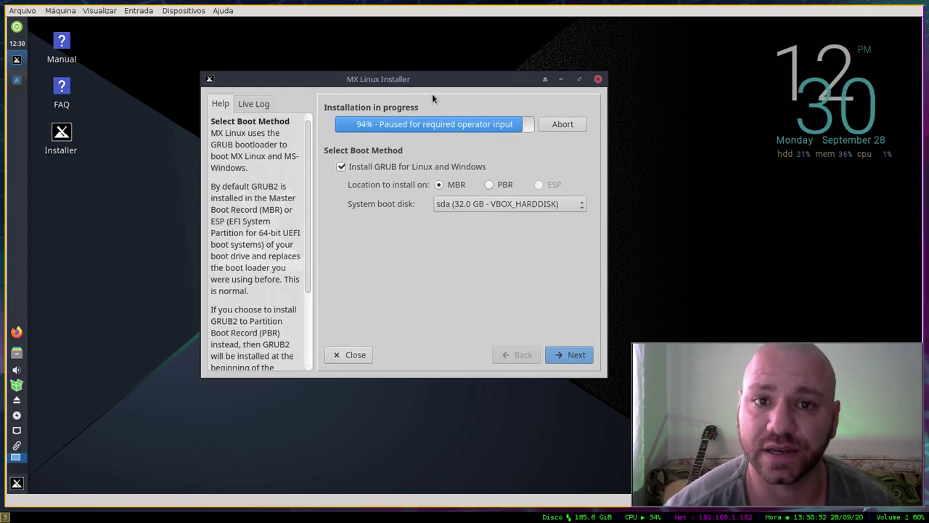
pyautogui.moveTo(435, 79); pyautogui.dragTo(427, 77)
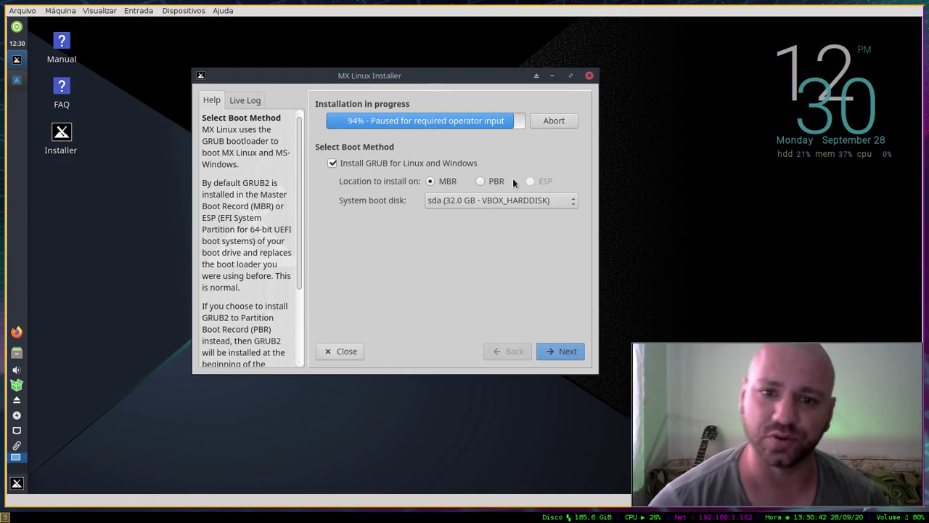
pyautogui.click(551, 352)
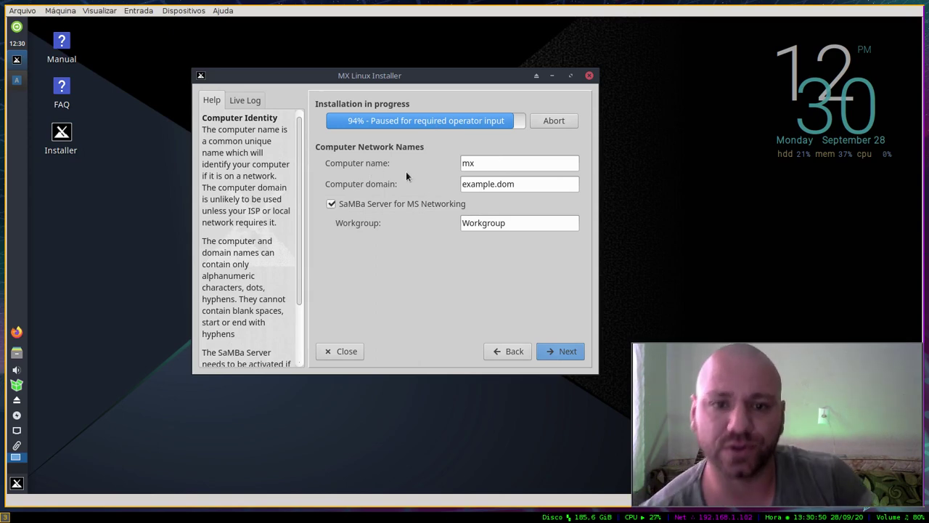
# Step: Replace the example.dom computer domain with mx.local
pyautogui.doubleClick(485, 163)
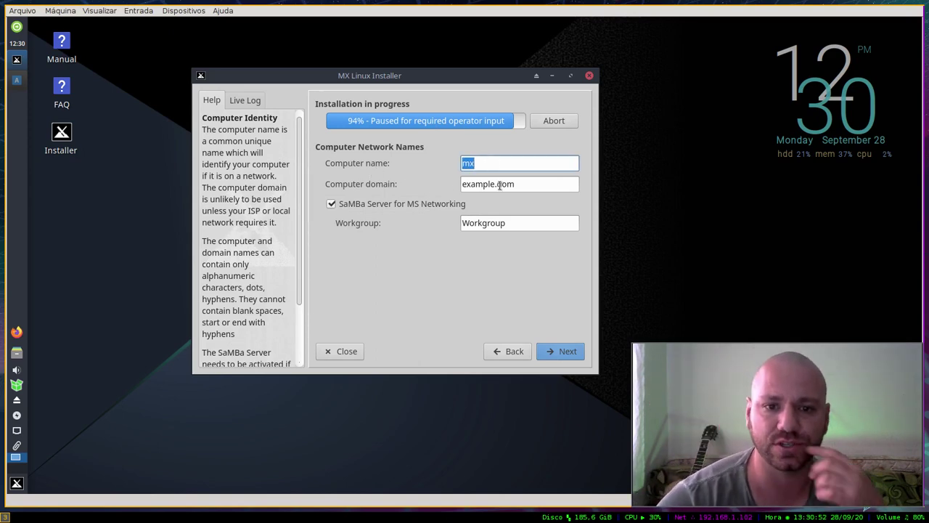
pyautogui.doubleClick(499, 183)
pyautogui.click(535, 184)
pyautogui.tripleClick(477, 183)
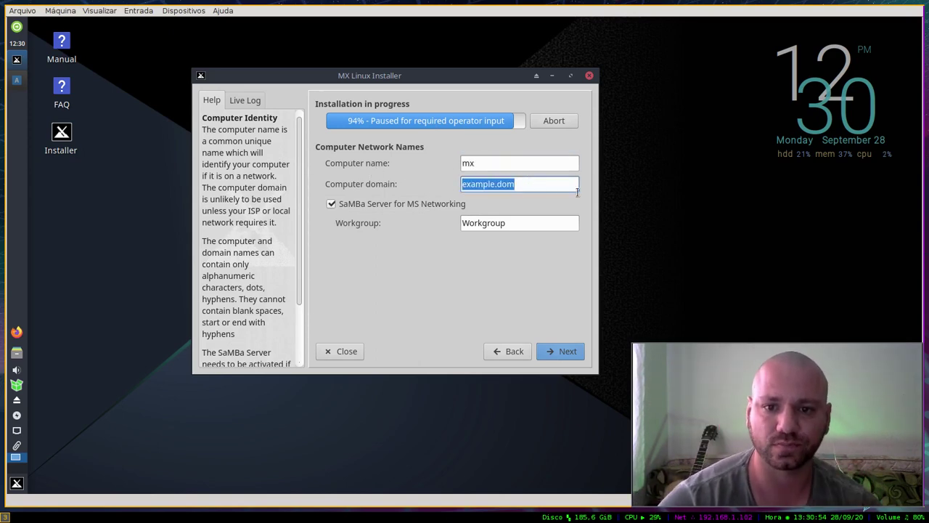
pyautogui.write('mx.com')
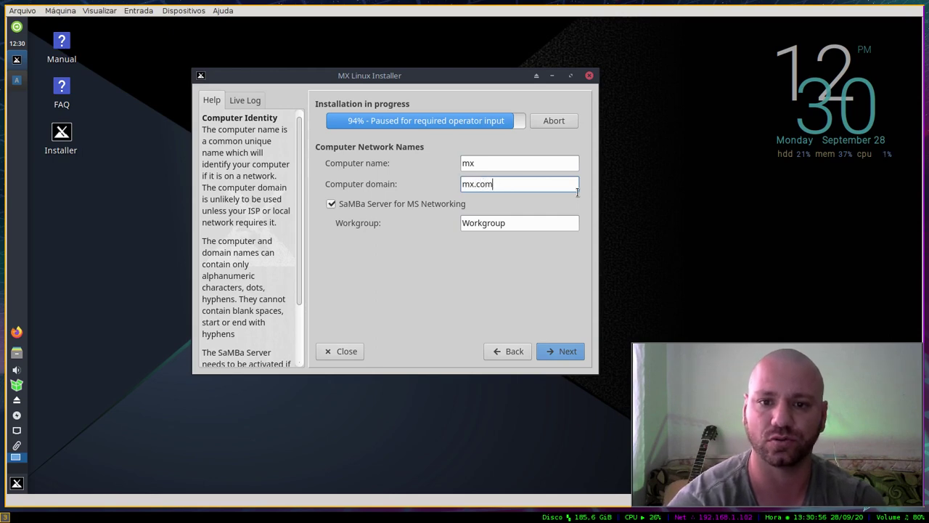
pyautogui.press('BackSpace')
pyautogui.press('BackSpace')
pyautogui.press('BackSpace')
pyautogui.write('local')
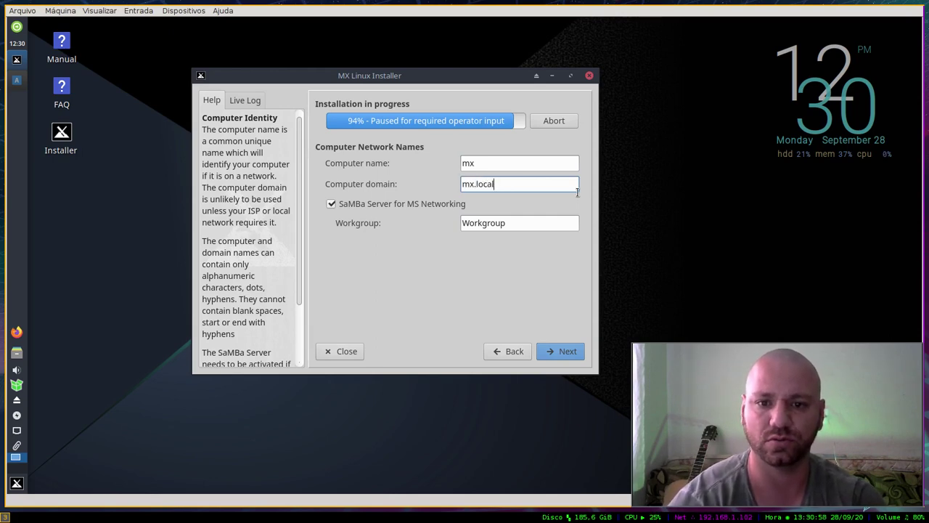
pyautogui.press('Tab')
pyautogui.press('Tab')
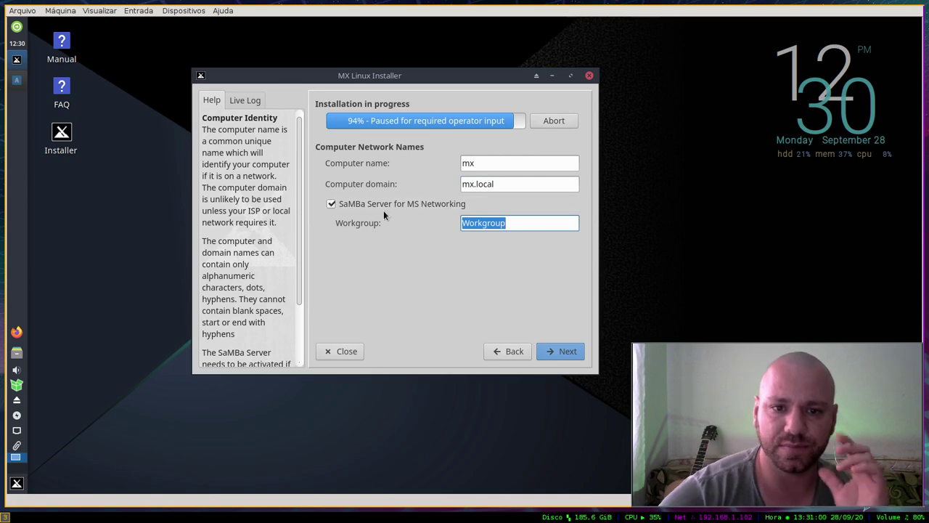
# Step: Turn off SaMBa Server for MS Networking and advance to the localization and clock page
pyautogui.click(384, 210)
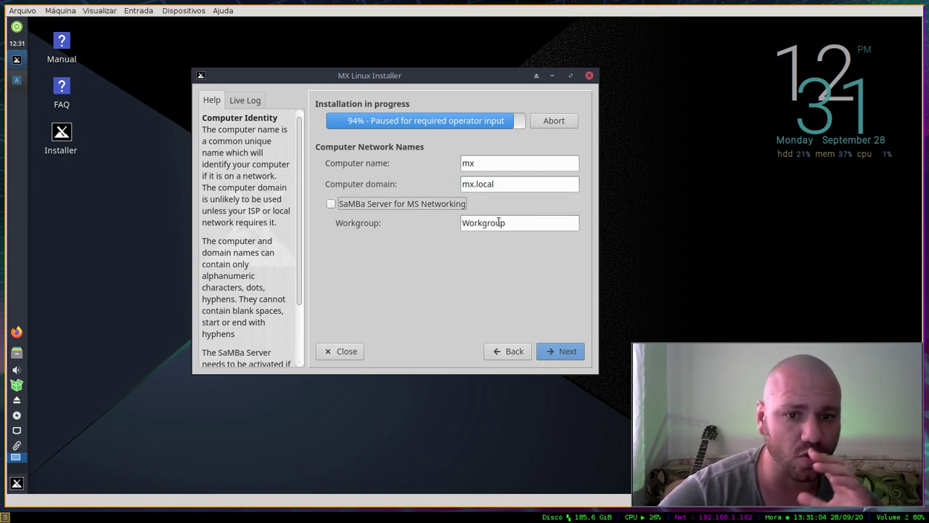
pyautogui.click(563, 352)
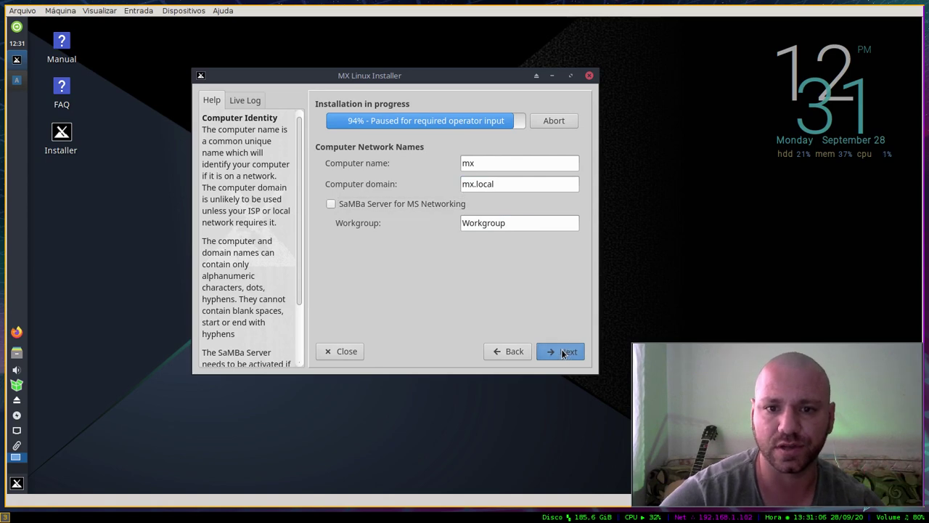
pyautogui.click(561, 349)
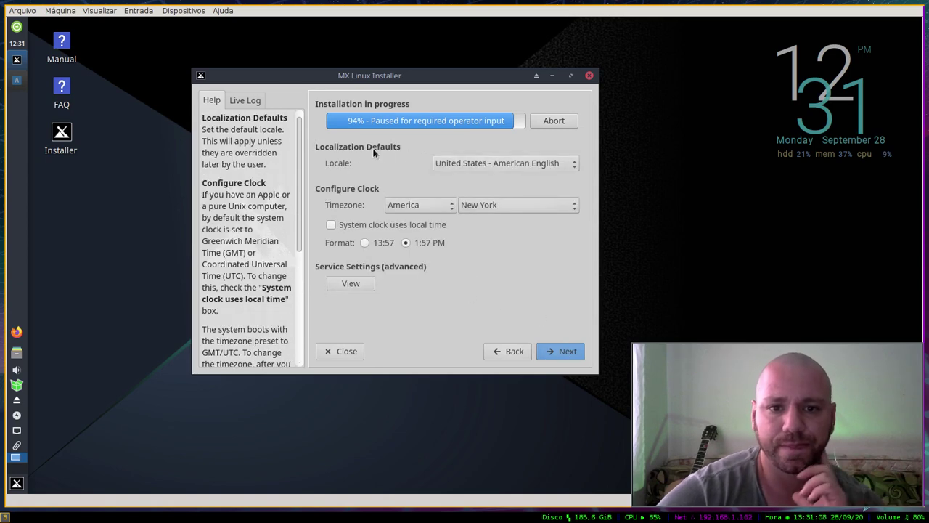
# Step: Set the locale to Brasil - português
pyautogui.click(555, 166)
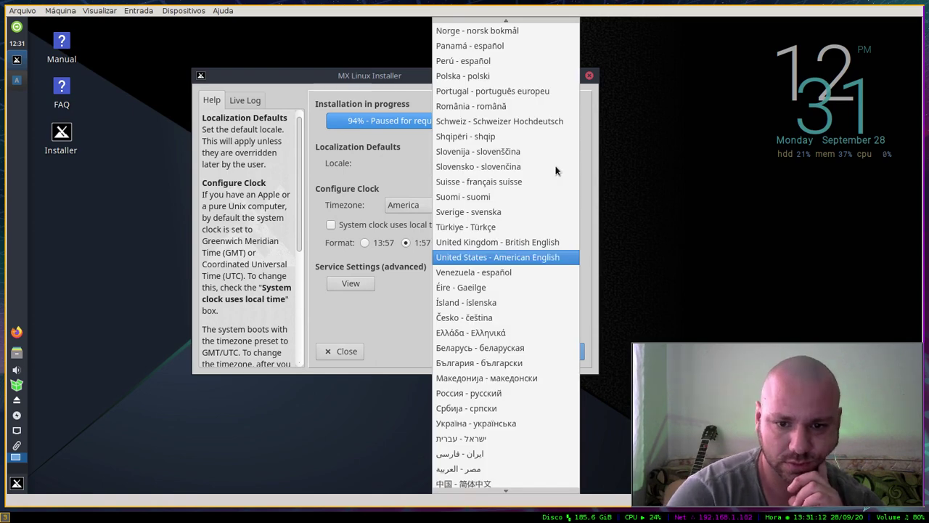
pyautogui.press('Up')
pyautogui.press('b')
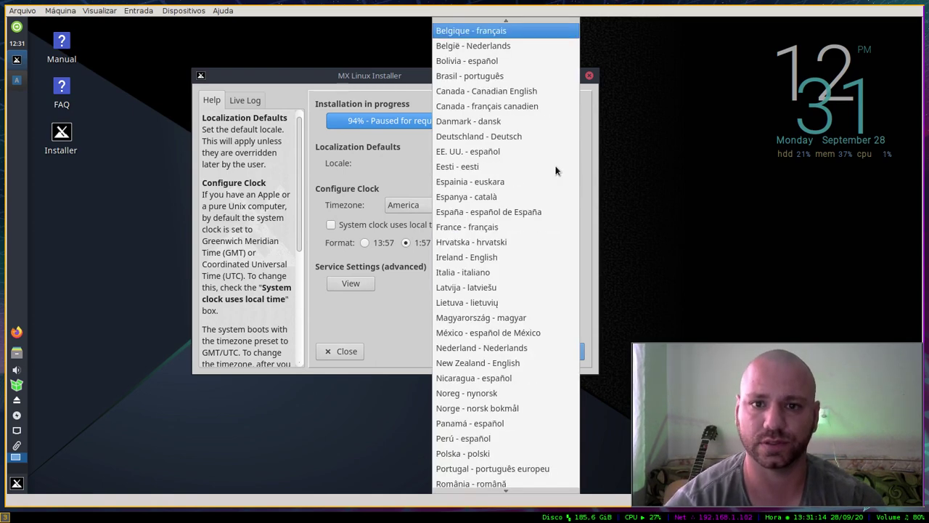
pyautogui.press('b')
pyautogui.press('Down')
pyautogui.press('Down')
pyautogui.press('Down')
pyautogui.press('Down')
pyautogui.press('Up')
pyautogui.press('Up')
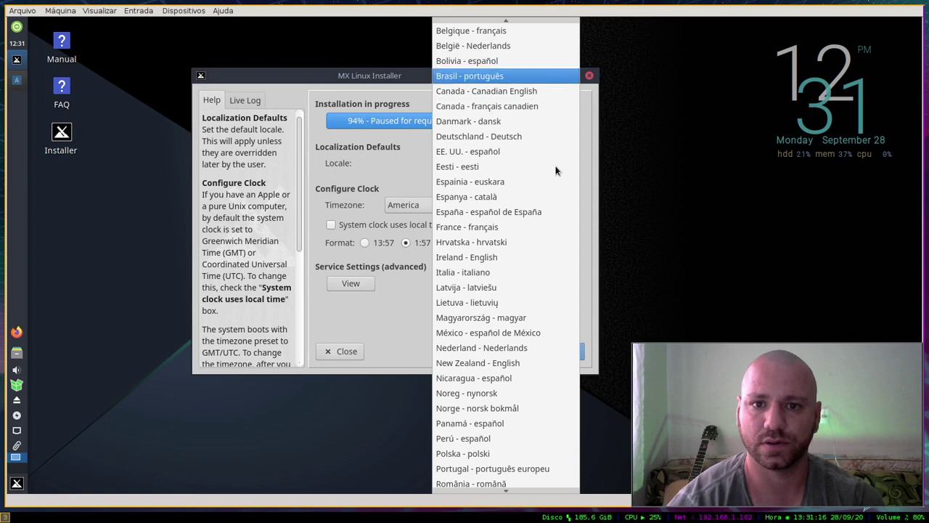
pyautogui.press('Return')
# Step: Choose Sao Paulo as the timezone city and make the system clock use local time
pyautogui.click(489, 209)
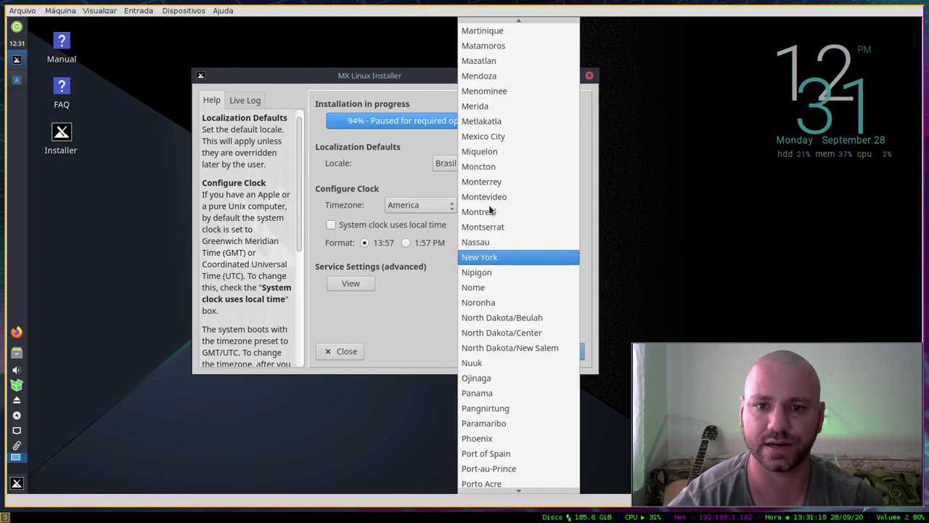
pyautogui.press('s')
pyautogui.press('Down')
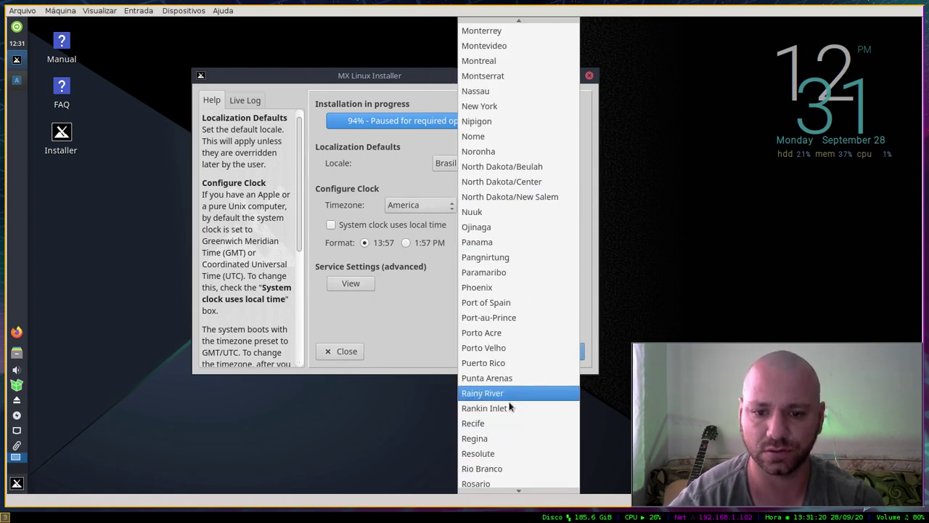
pyautogui.scroll(-5, 509, 484)
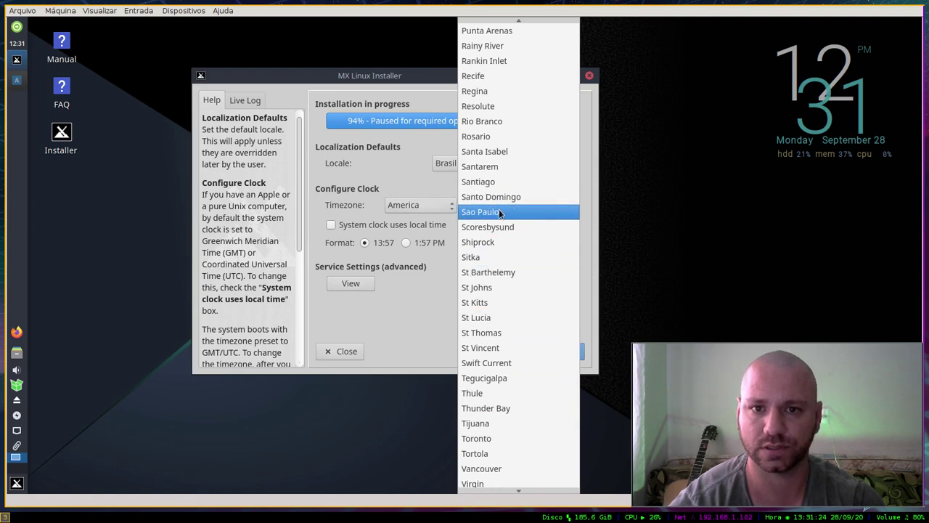
pyautogui.click(500, 212)
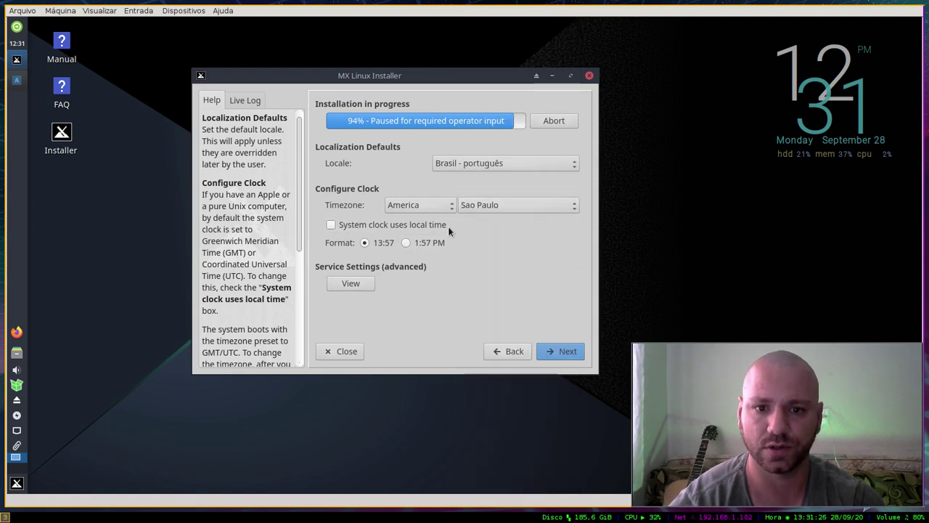
pyautogui.click(368, 225)
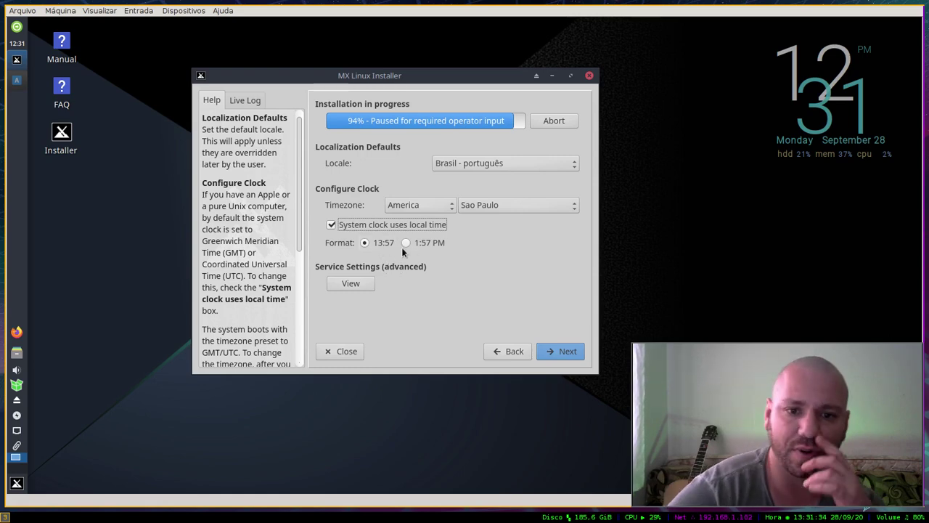
pyautogui.click(363, 284)
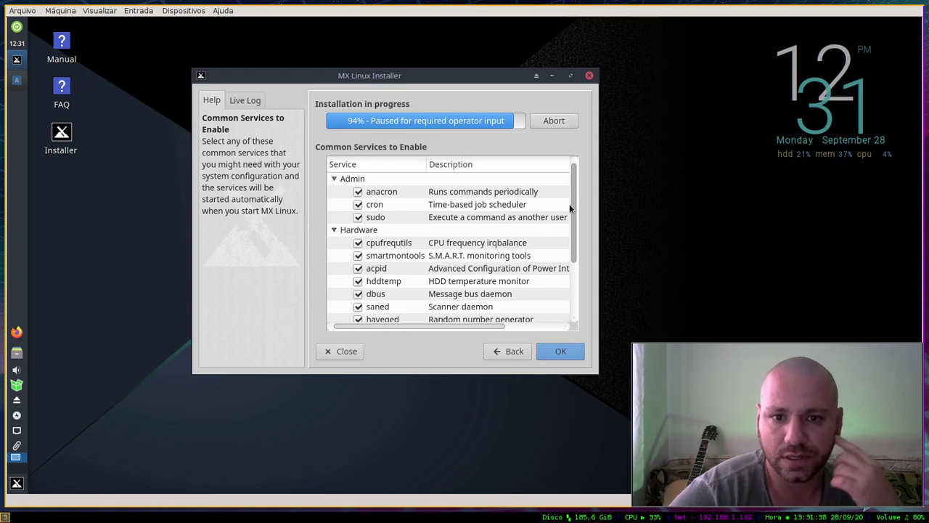
# Step: Disable the sudo, bluetooth and cups services, keep anacron, and continue to the user account page
pyautogui.moveTo(571, 219)
pyautogui.mouseDown()
pyautogui.moveTo(577, 289)
pyautogui.moveTo(572, 211)
pyautogui.mouseUp()
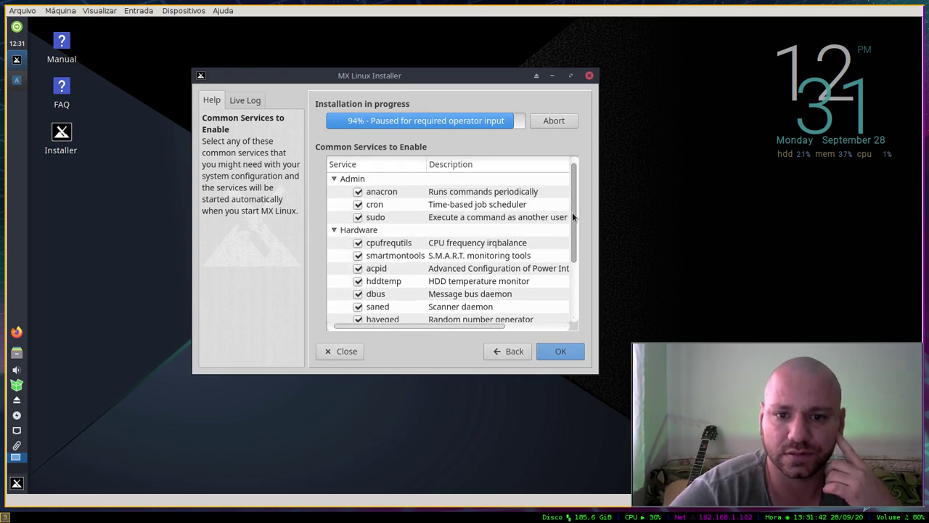
pyautogui.click(358, 220)
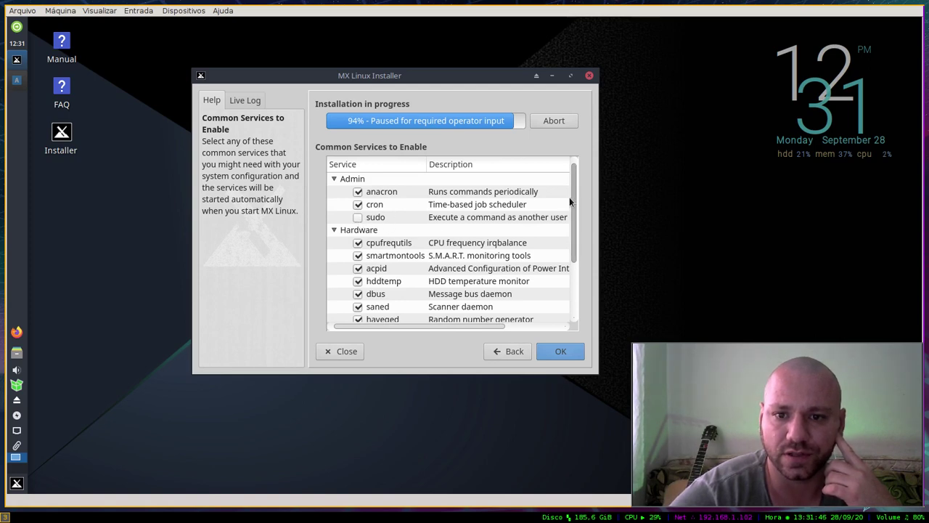
pyautogui.moveTo(571, 196); pyautogui.dragTo(468, 266)
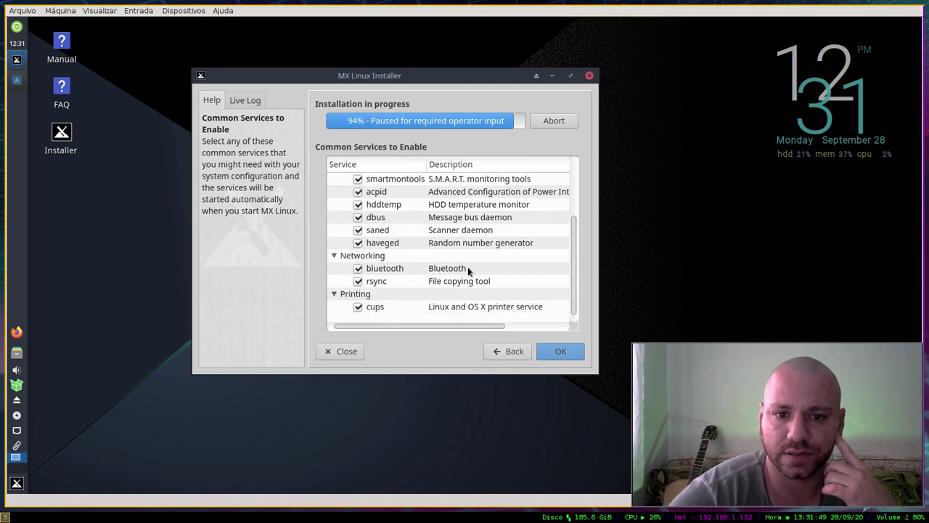
pyautogui.click(358, 268)
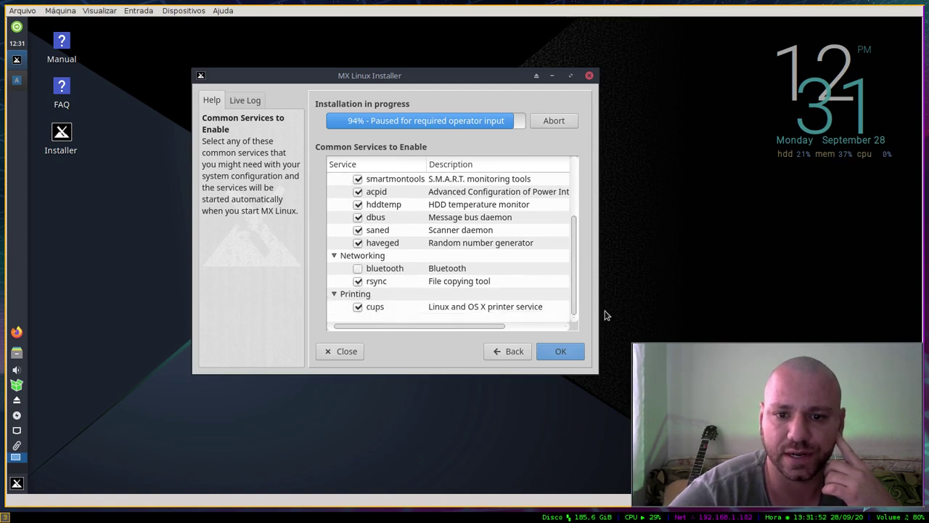
pyautogui.click(357, 306)
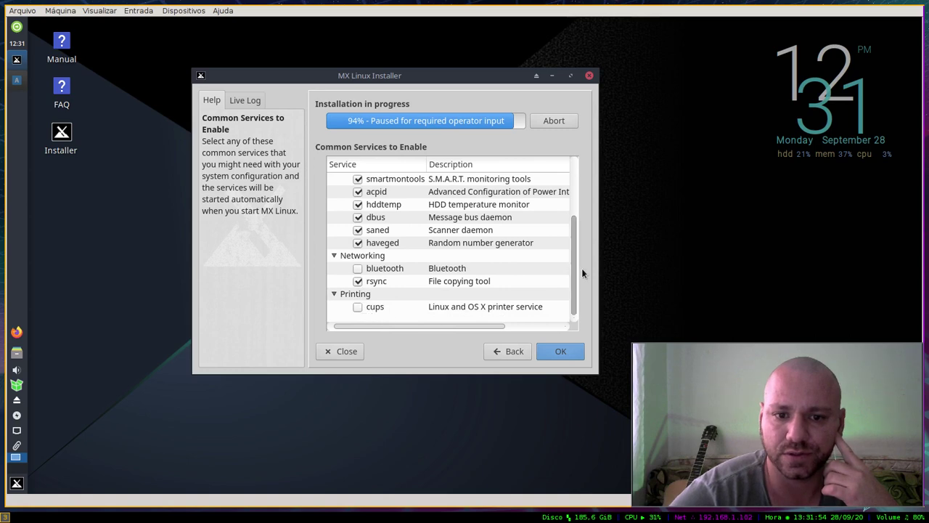
pyautogui.moveTo(575, 259); pyautogui.dragTo(576, 192)
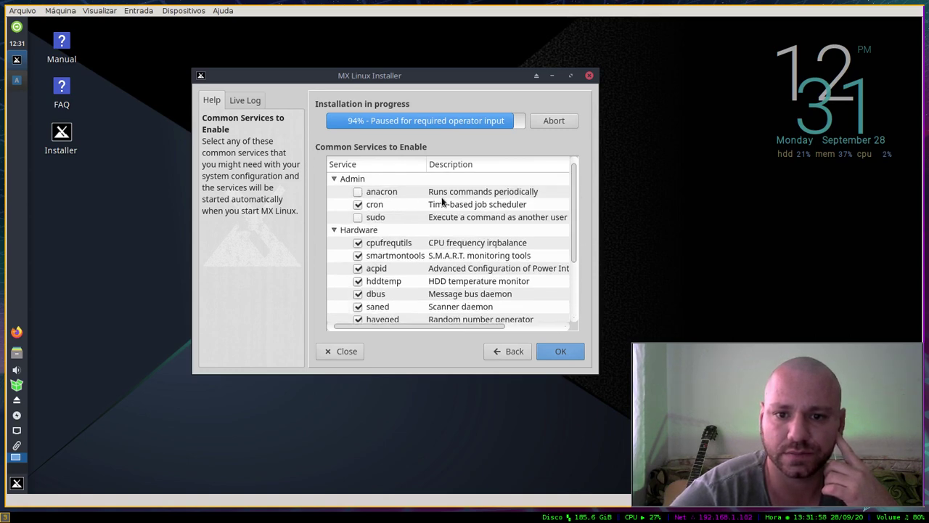
pyautogui.click(373, 193)
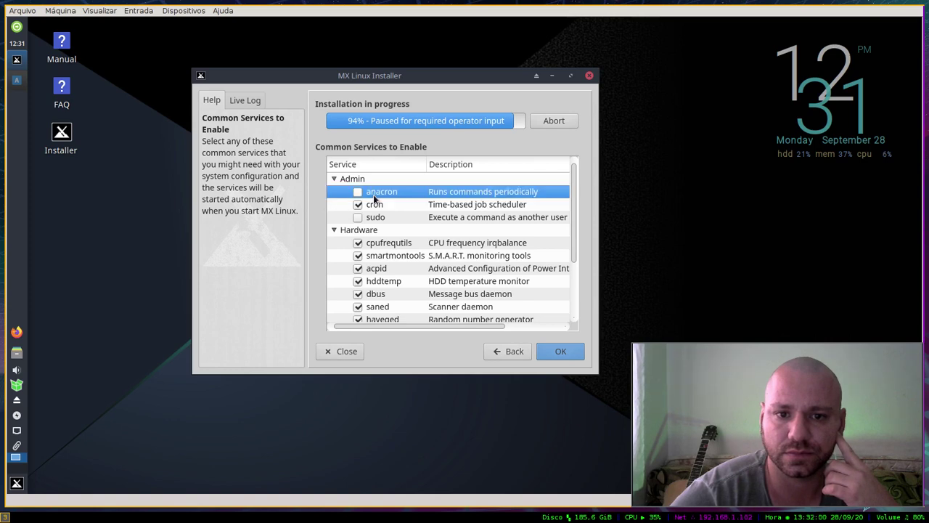
pyautogui.click(553, 352)
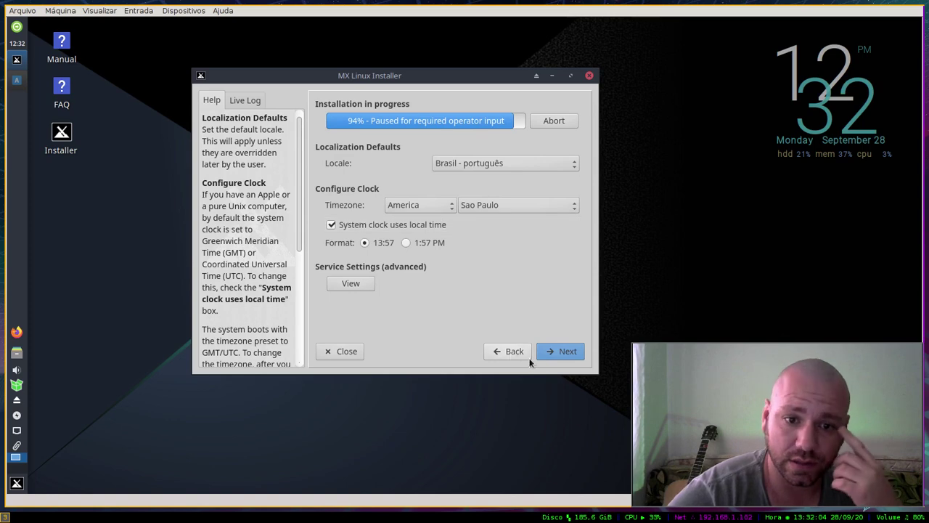
pyautogui.click(569, 353)
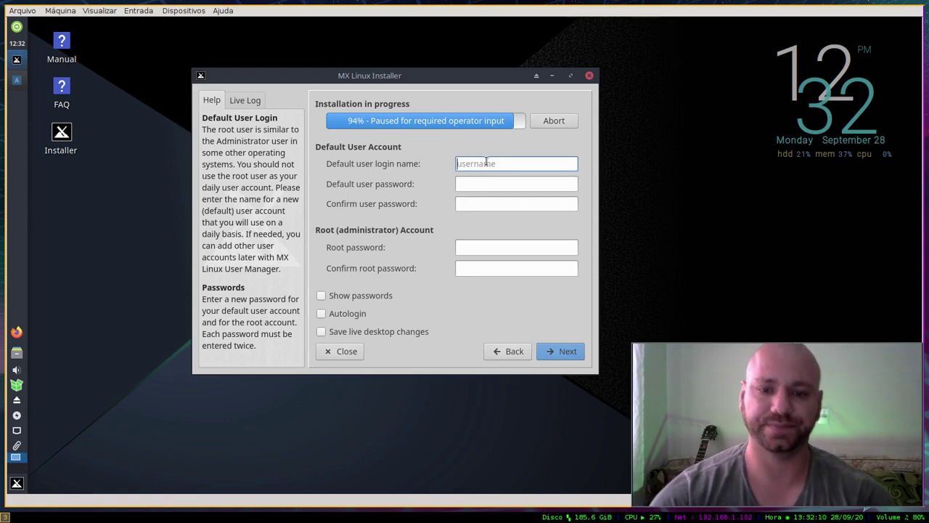
# Step: Enter the default user's login name and type the user password twice
pyautogui.write('slackjeff')
pyautogui.press('Tab')
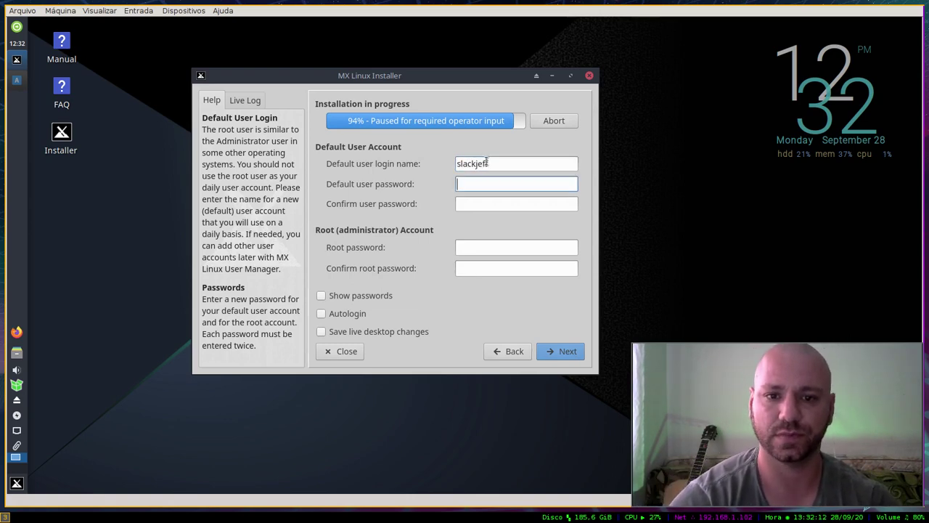
pyautogui.write('123')
pyautogui.press('Tab')
pyautogui.write('123')
# Step: Enter and confirm the root password, show passwords in plain text, and continue the installation
pyautogui.press('Tab')
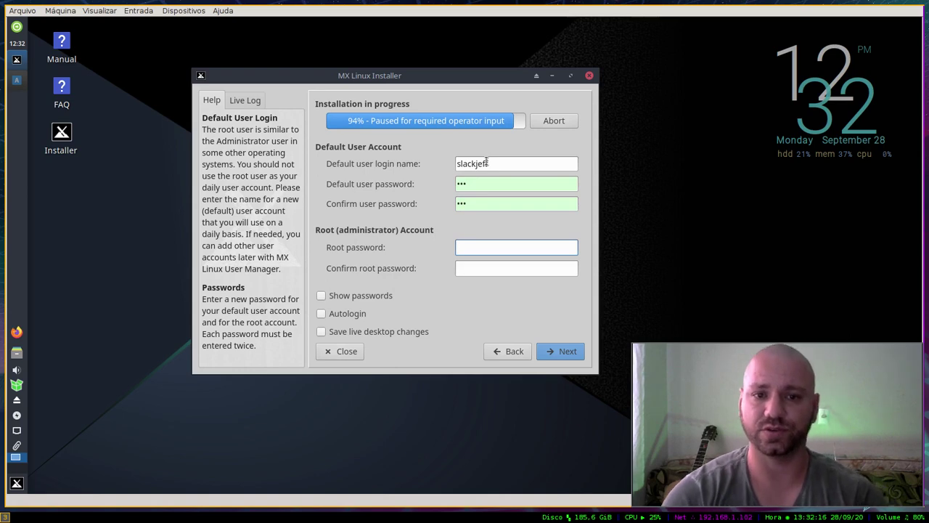
pyautogui.write('123')
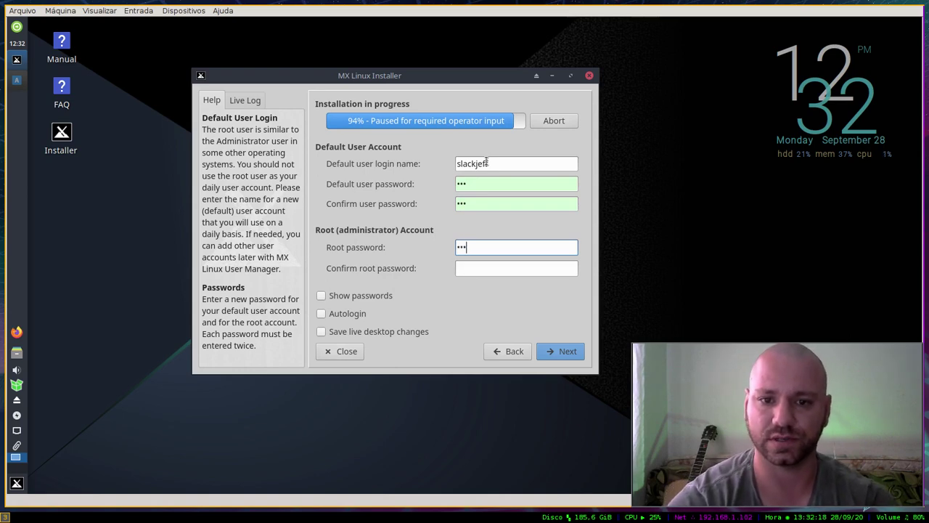
pyautogui.press('Tab')
pyautogui.write('123')
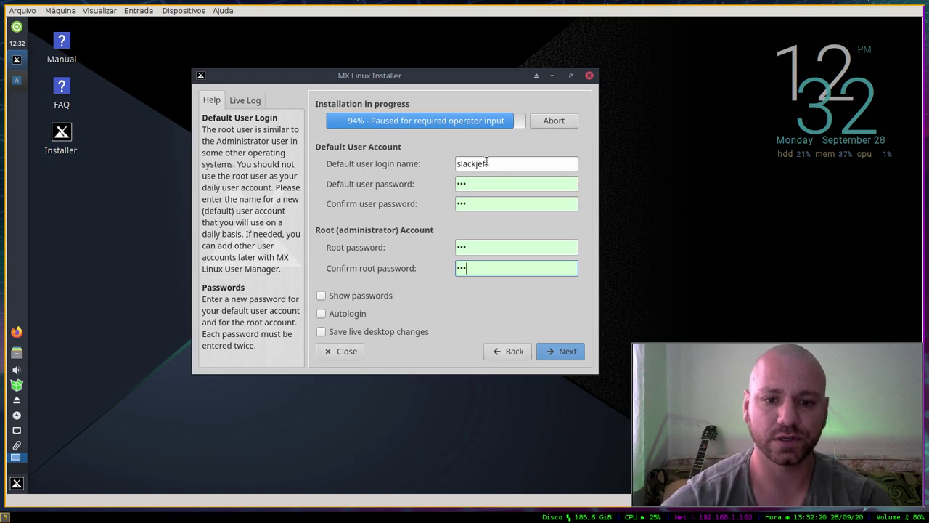
pyautogui.click(358, 297)
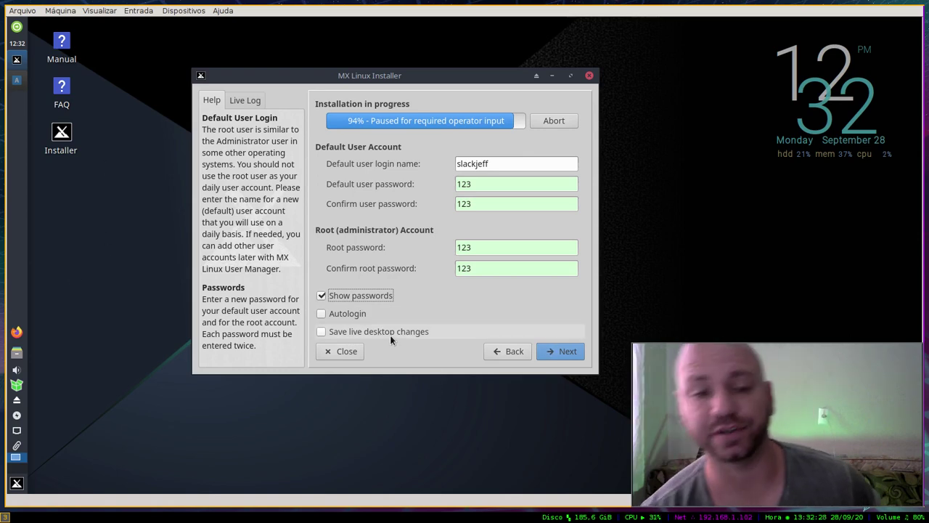
pyautogui.click(563, 351)
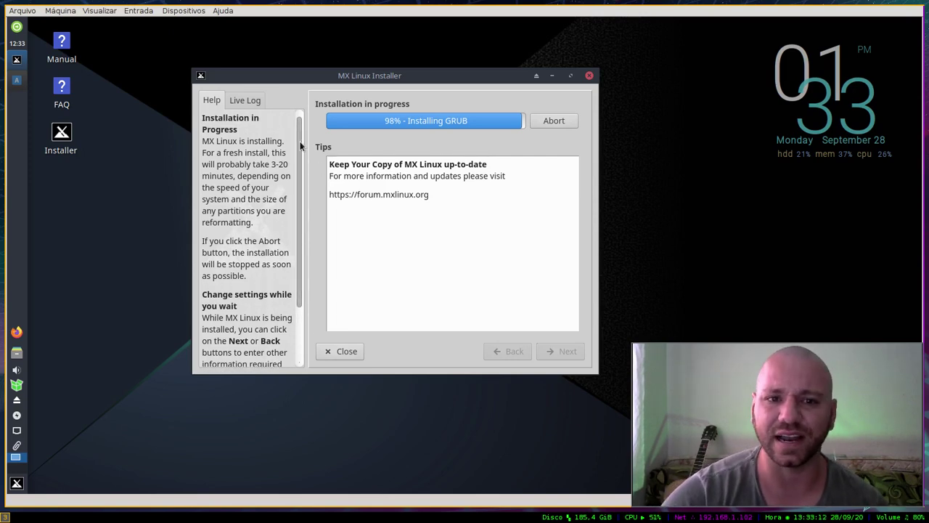
# Step: Let the installation finish to the Installation complete page, reviewing its reminders and nudging the window left
pyautogui.scroll(-2, 298, 167)
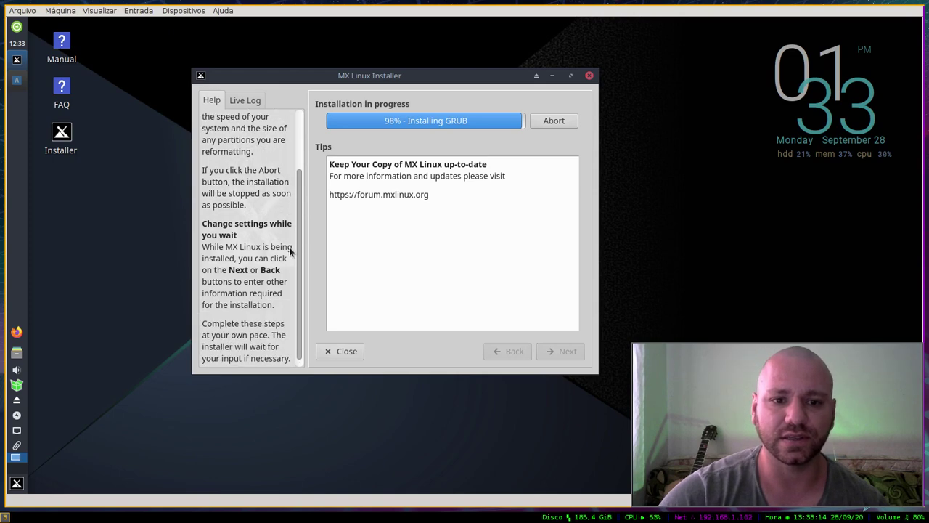
pyautogui.scroll(2, 298, 160)
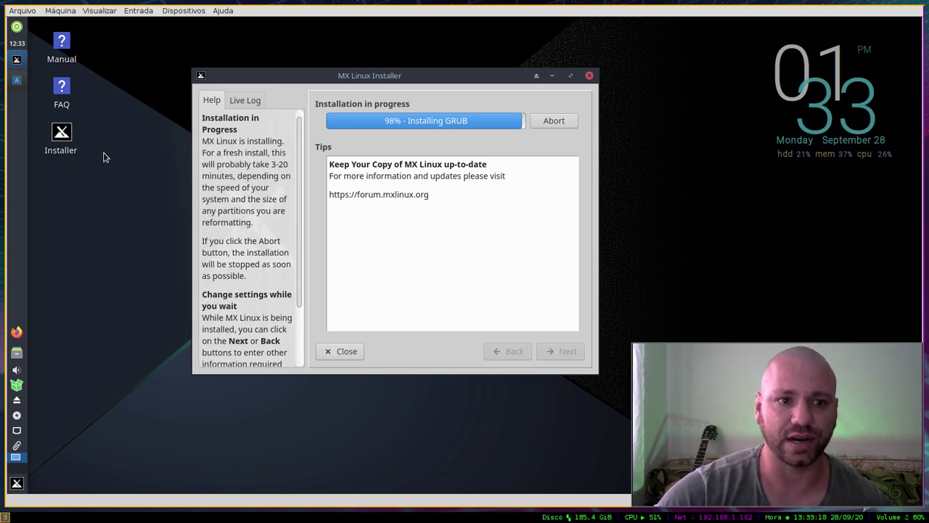
pyautogui.moveTo(103, 154); pyautogui.dragTo(102, 67)
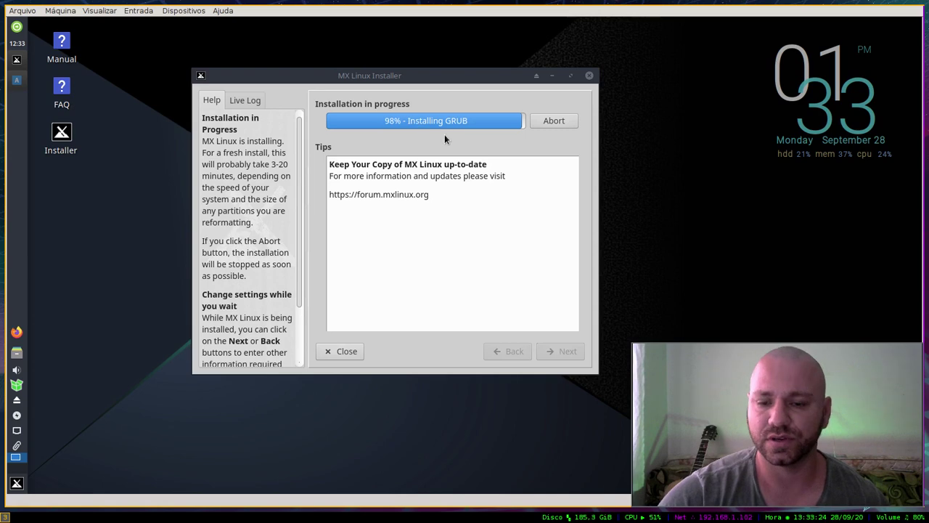
pyautogui.moveTo(405, 87)
pyautogui.mouseDown()
pyautogui.moveTo(374, 89)
pyautogui.moveTo(382, 97)
pyautogui.moveTo(394, 87)
pyautogui.mouseUp()
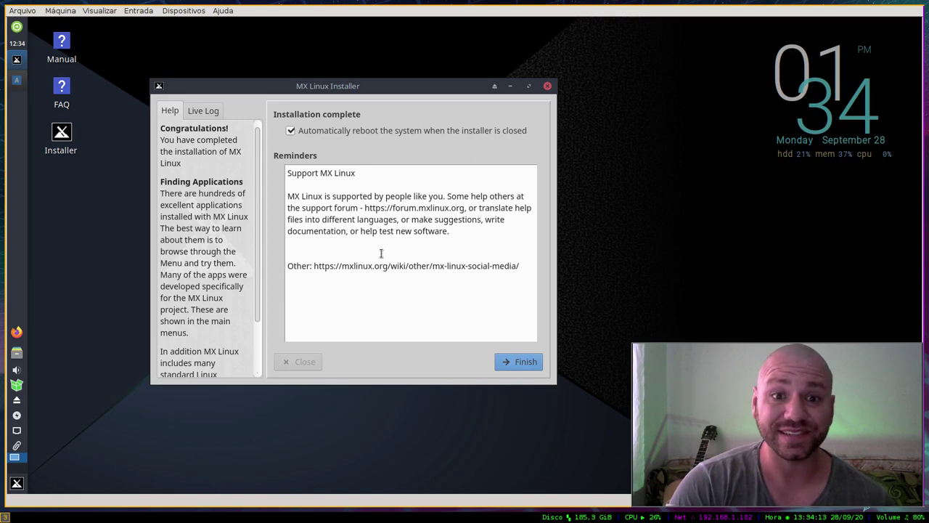
# Step: Keep automatic reboot on close enabled and close the finished installer
pyautogui.click(307, 132)
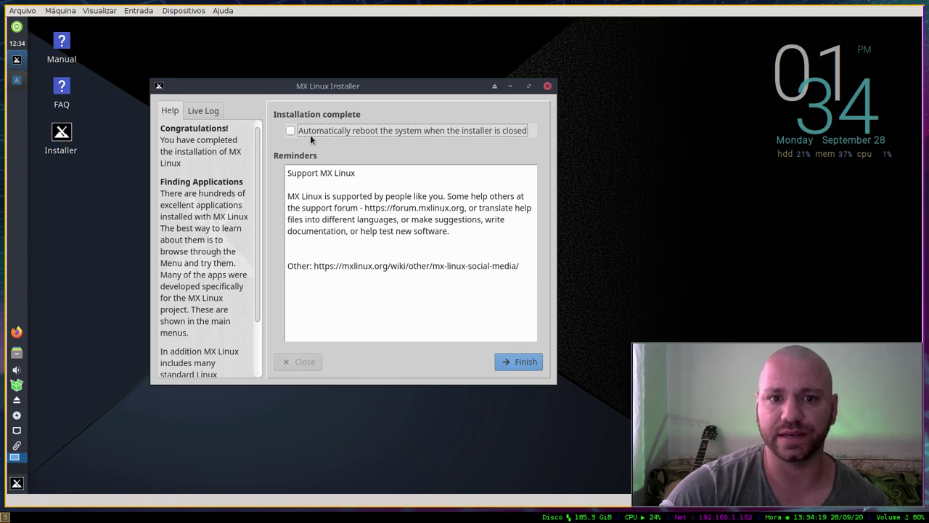
pyautogui.click(320, 132)
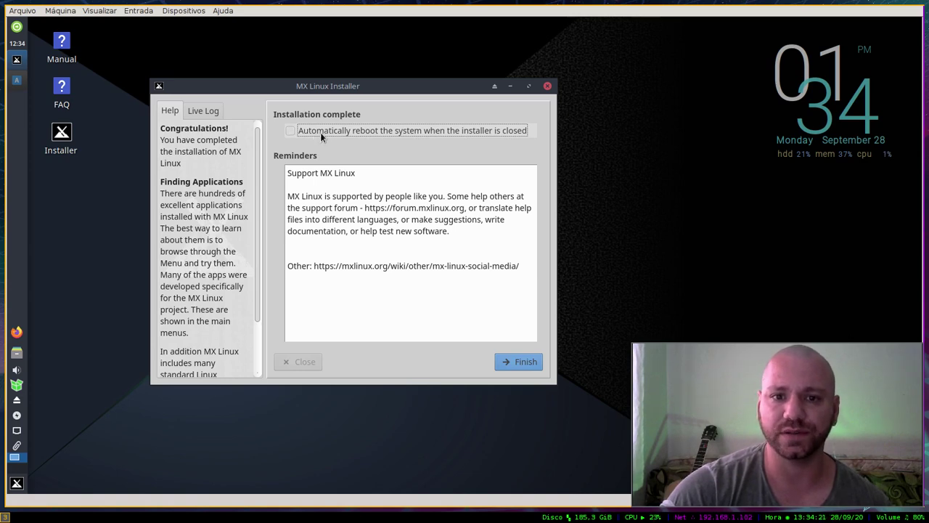
pyautogui.click(514, 362)
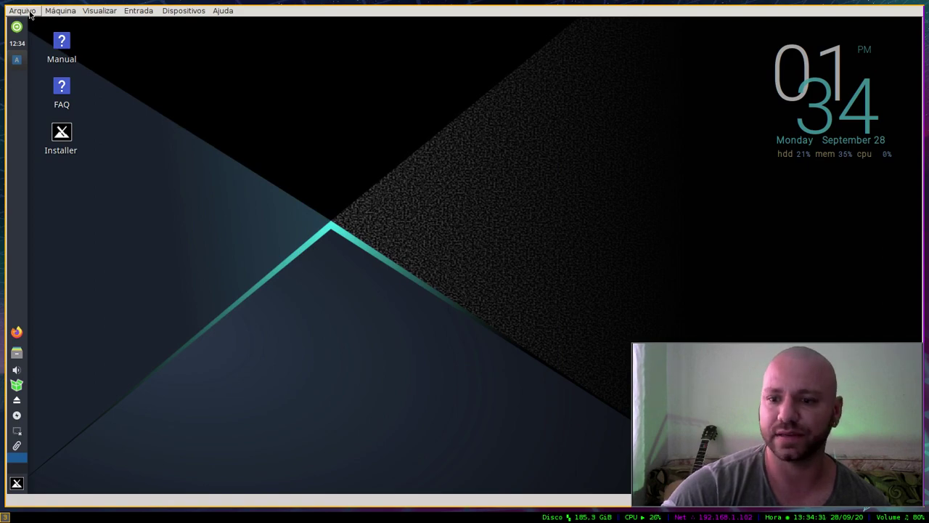
# Step: Power off the virtual machine and launch VirtualBox from dmenu
pyautogui.click(29, 12)
pyautogui.click(64, 75)
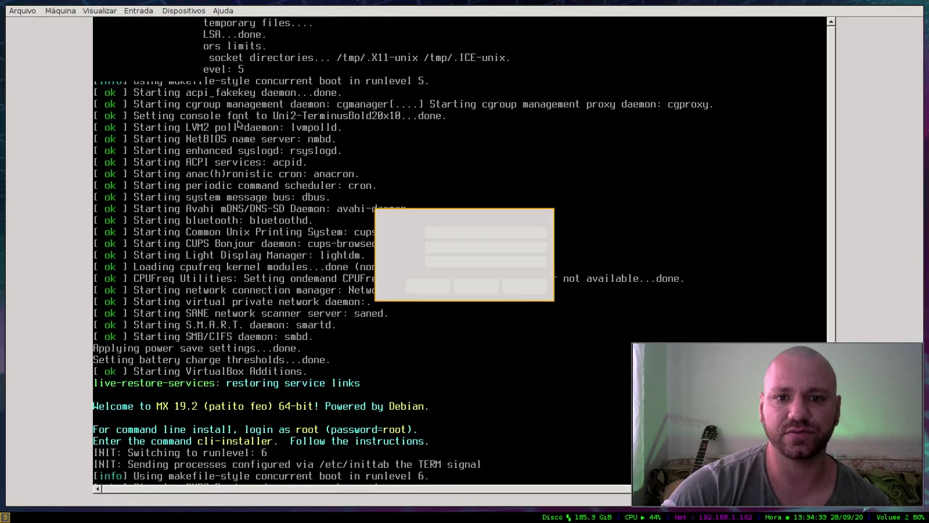
pyautogui.click(425, 290)
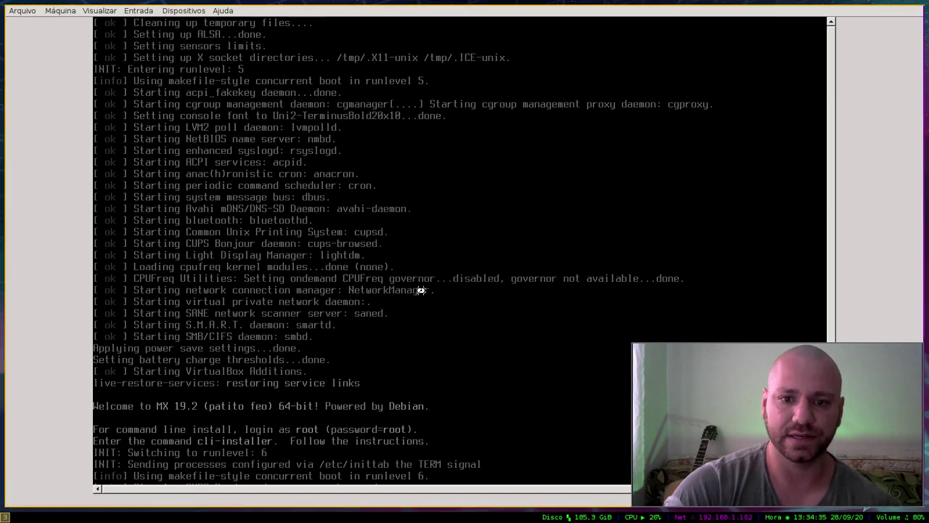
pyautogui.press('Return')
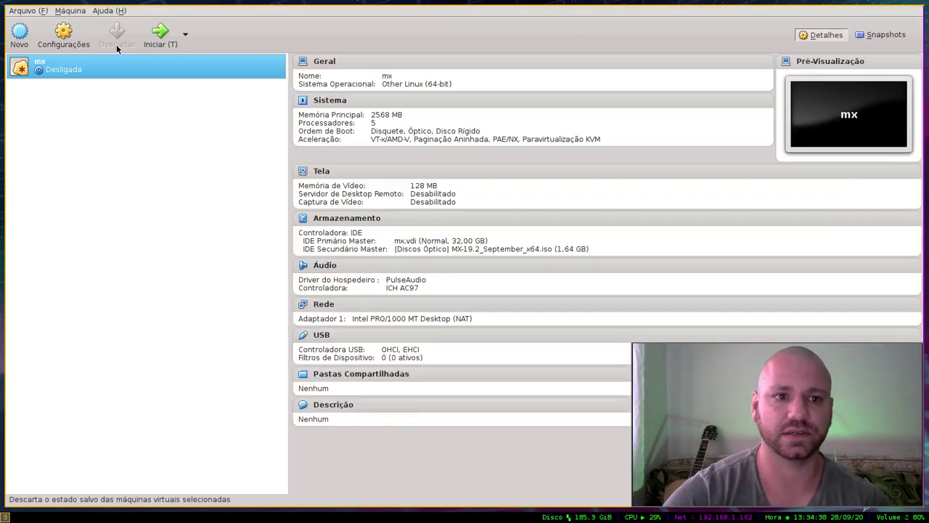
# Step: Open the mx machine's Armazenamento (storage) settings
pyautogui.rightClick(64, 67)
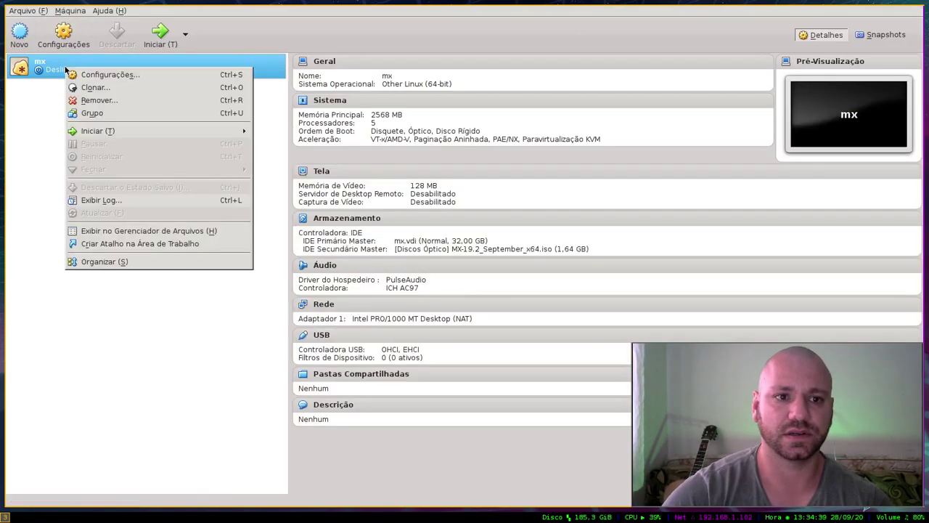
pyautogui.click(94, 74)
pyautogui.click(231, 176)
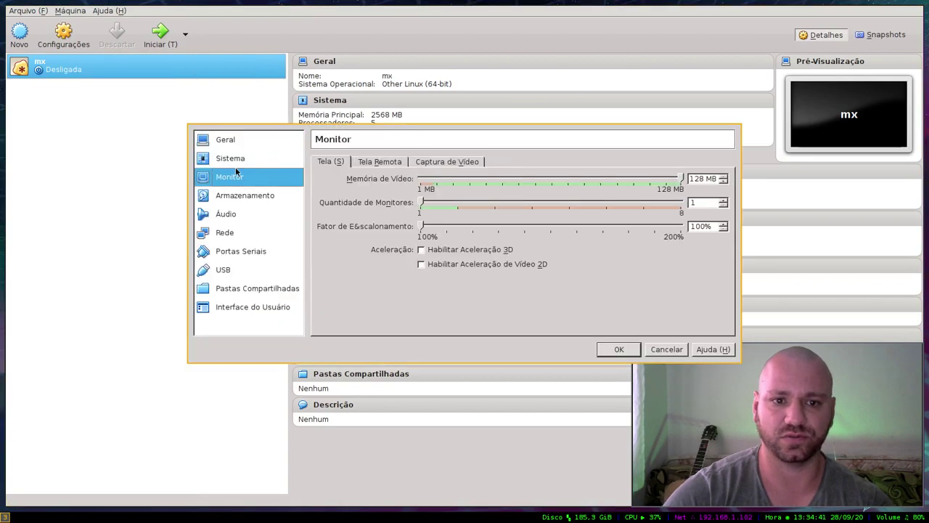
pyautogui.click(245, 196)
# Step: Remove the MX-19.2 ISO leaving only mx.vdi, save the settings, and start the mx machine
pyautogui.click(397, 203)
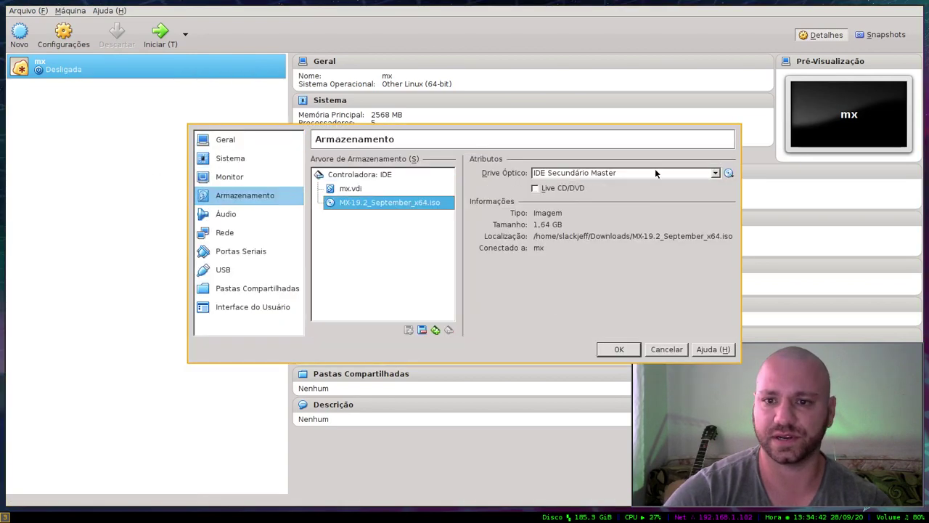
pyautogui.rightClick(428, 203)
pyautogui.click(457, 212)
pyautogui.click(484, 282)
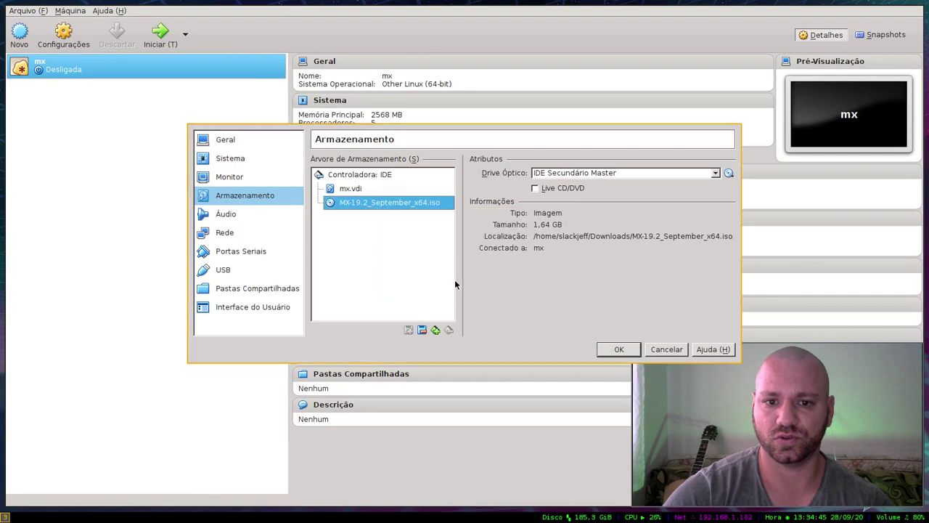
pyautogui.rightClick(431, 203)
pyautogui.click(458, 211)
pyautogui.click(428, 282)
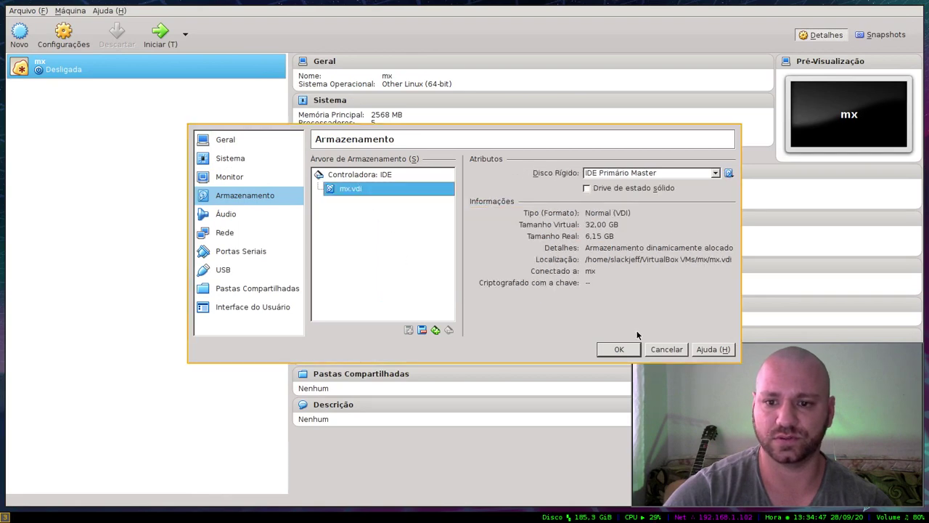
pyautogui.click(617, 350)
pyautogui.doubleClick(85, 66)
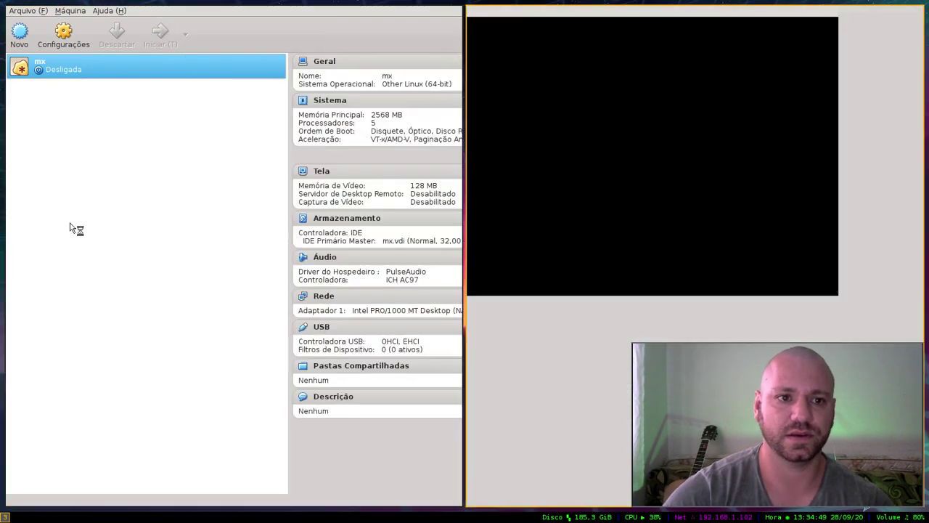
# Step: Switch the VM to full screen, dismiss the auto-capture notice, and boot MX 19.2 patito feo from GRUB
pyautogui.press('super+m')
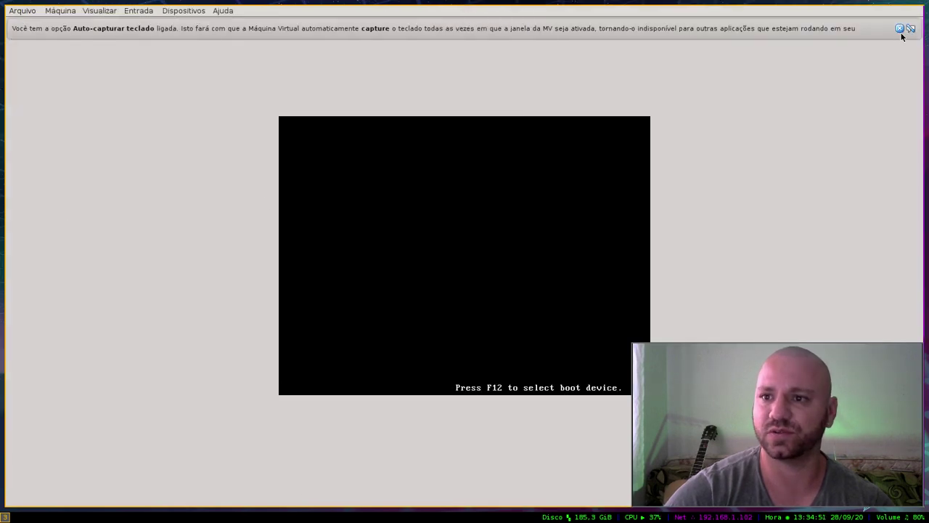
pyautogui.click(899, 29)
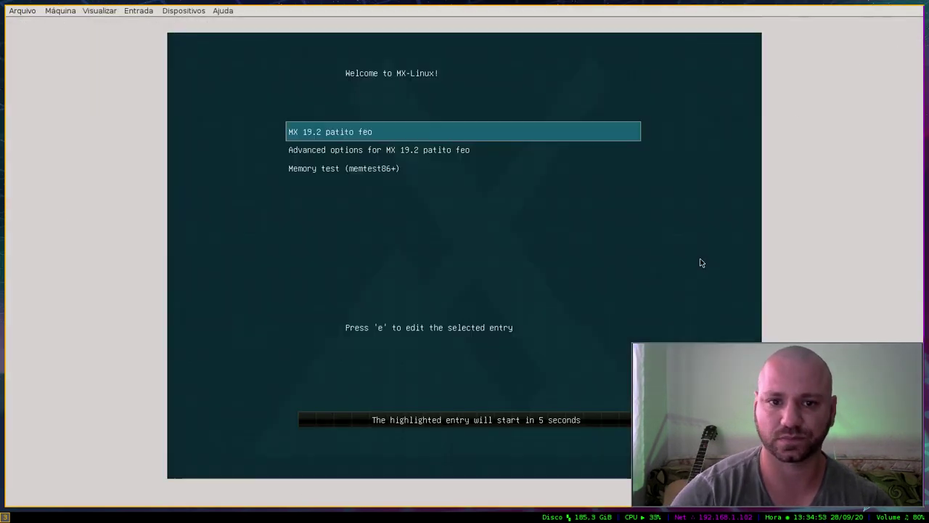
pyautogui.press('Down')
pyautogui.press('Up')
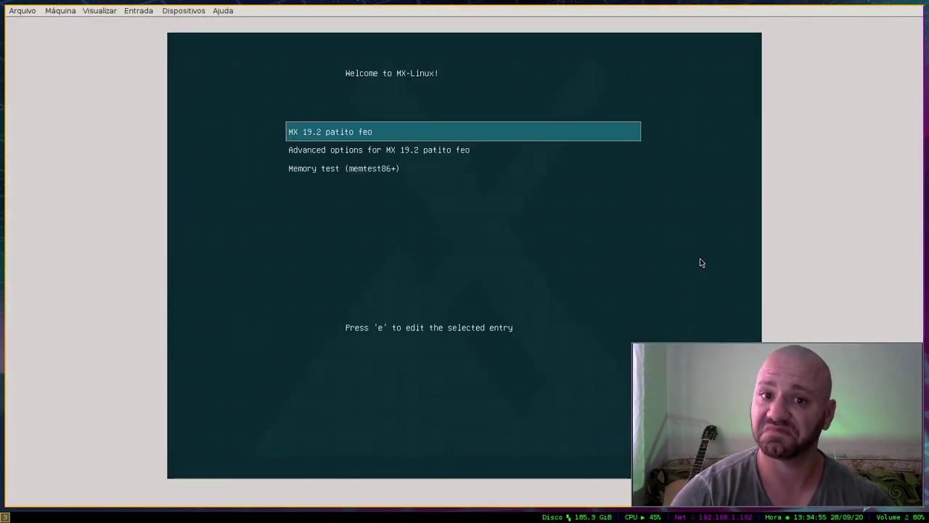
pyautogui.hotkey('ctrl', 'f')
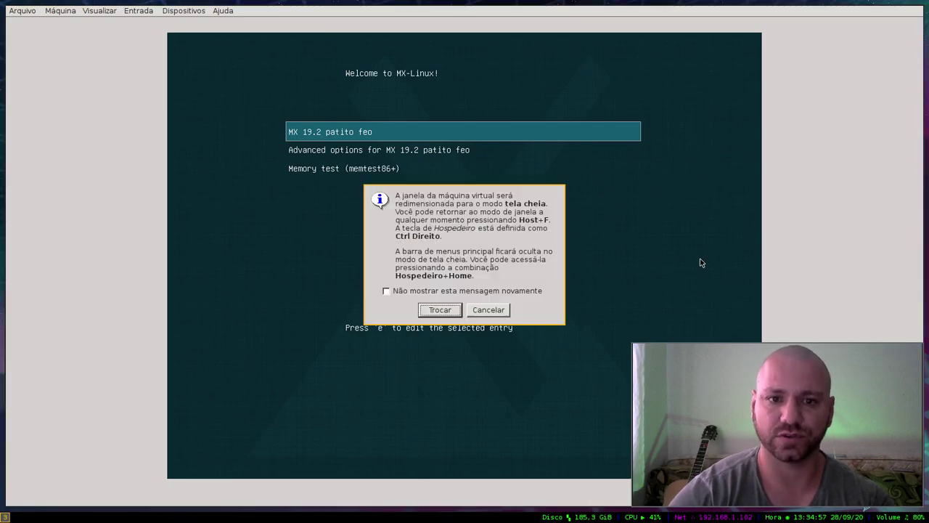
pyautogui.press('Return')
pyautogui.hotkey('ctrl', 'f')
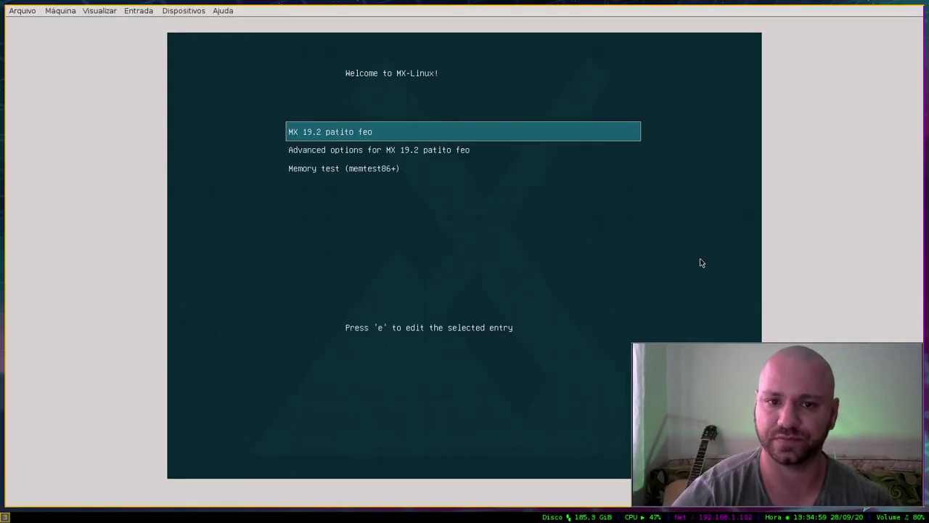
pyautogui.hotkey('ctrl', 'f')
pyautogui.press('Return')
pyautogui.press('Return')
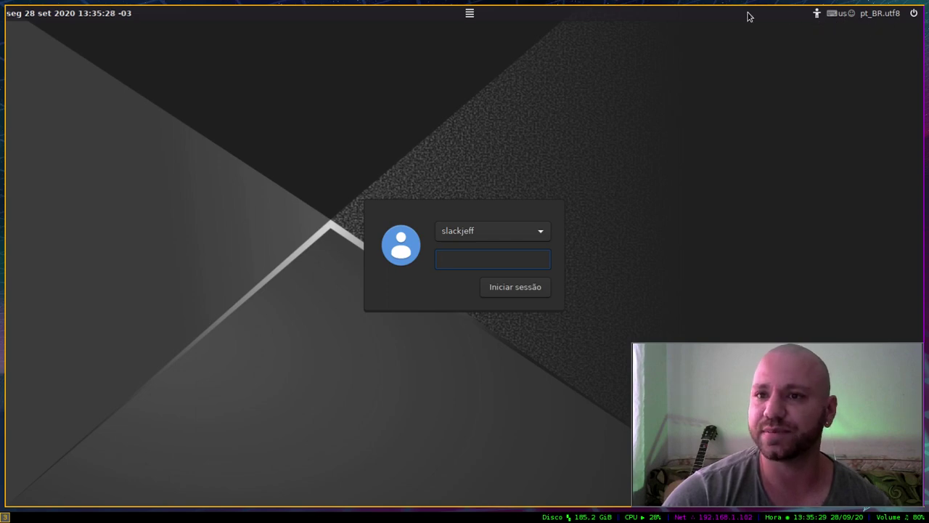
# Step: Choose Sessão do Xfce as the login session
pyautogui.click(470, 15)
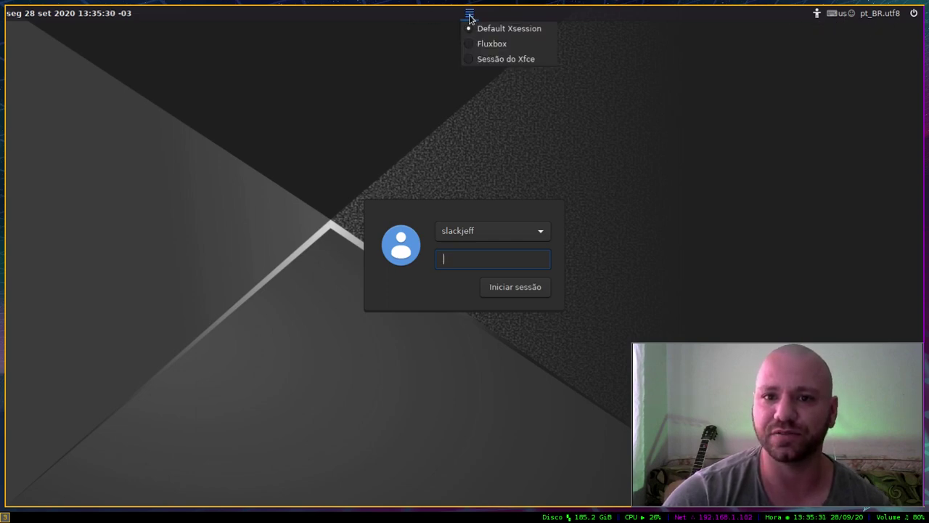
pyautogui.click(490, 58)
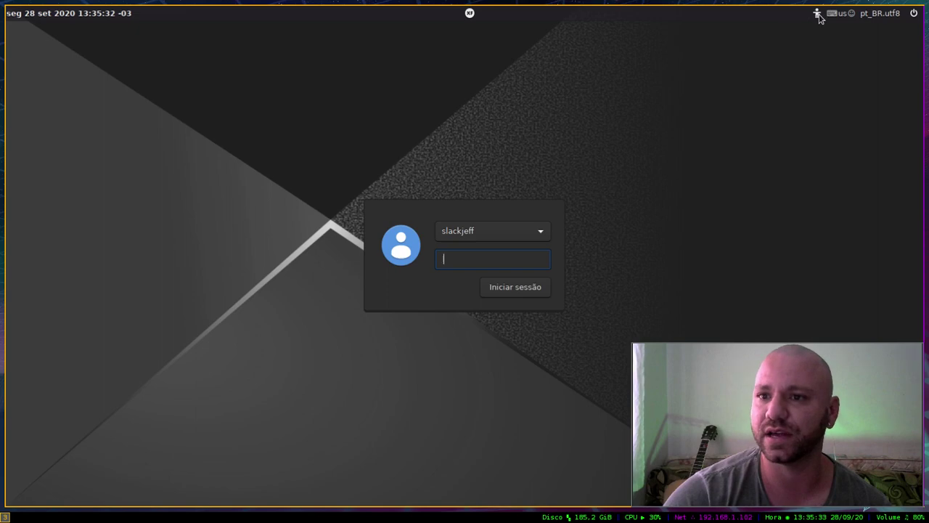
pyautogui.click(871, 16)
pyautogui.click(863, 18)
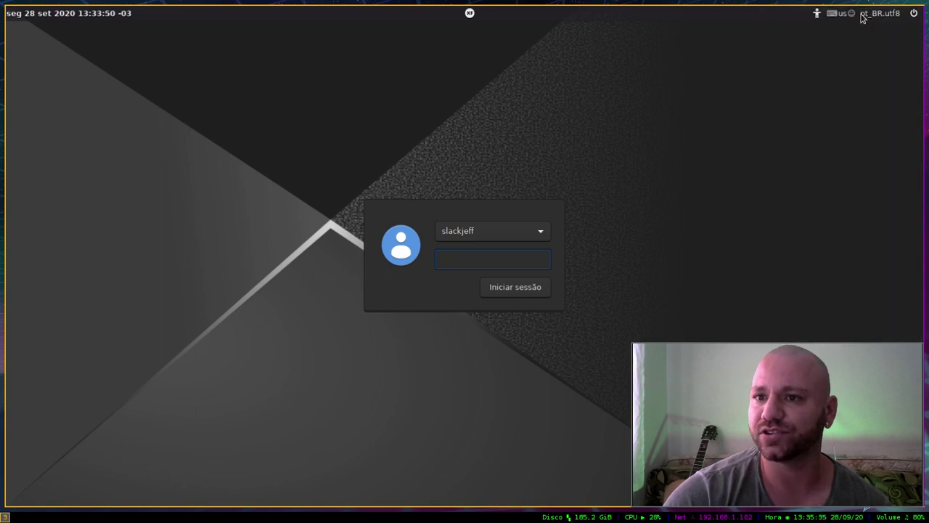
# Step: Set the keyboard layout to Português (Brasil), shown as br
pyautogui.click(842, 15)
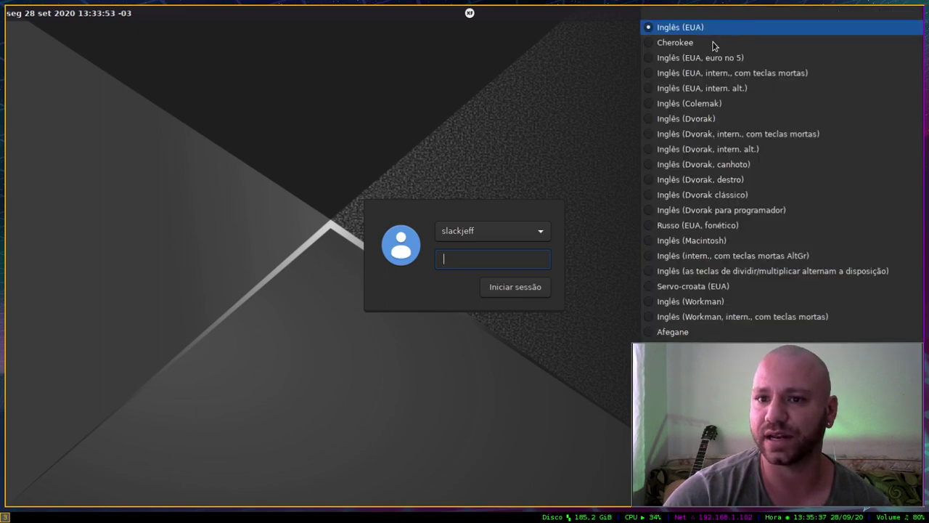
pyautogui.press('Down')
pyautogui.press('Down')
pyautogui.press('Down')
pyautogui.press('Down')
pyautogui.press('Down')
pyautogui.press('Down')
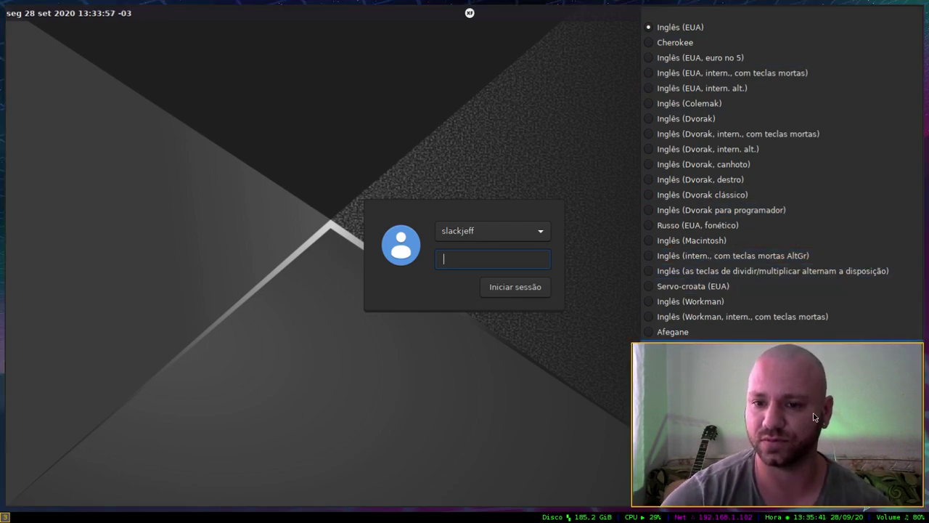
pyautogui.moveTo(810, 421); pyautogui.dragTo(519, 424)
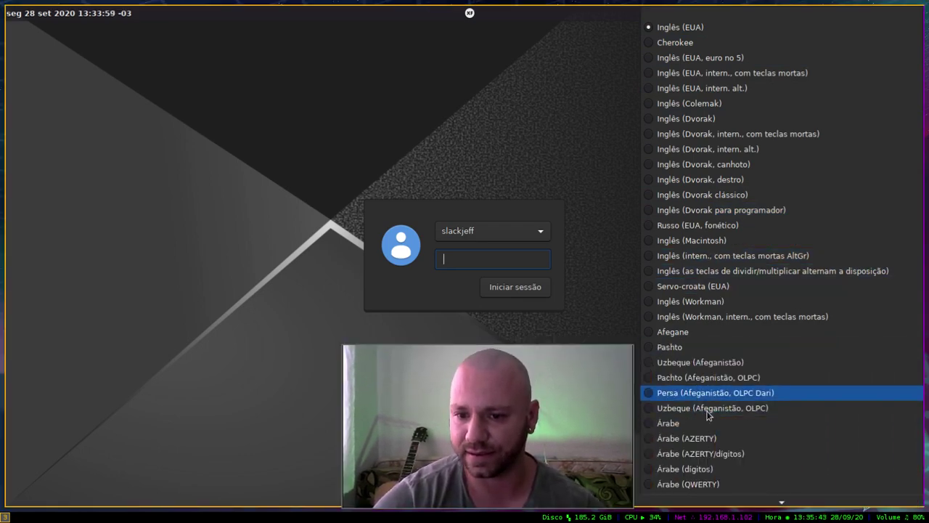
pyautogui.moveTo(788, 502)
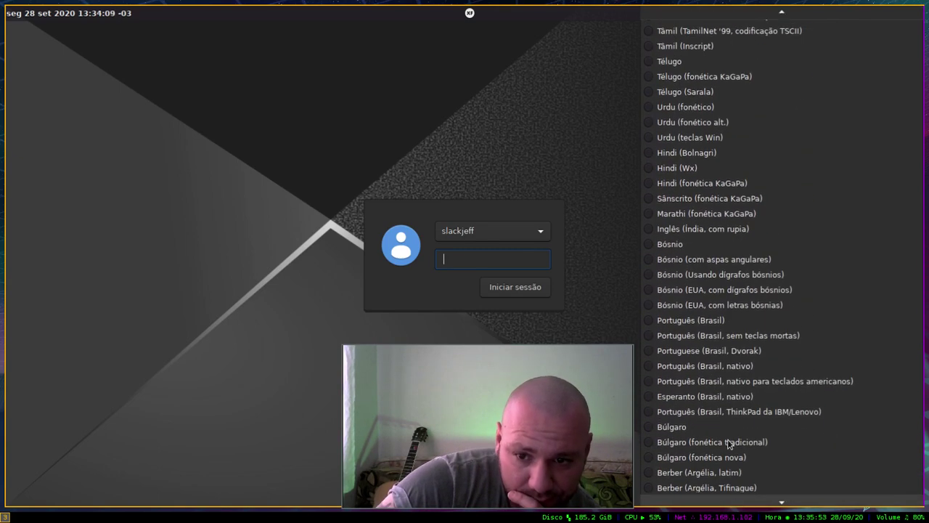
pyautogui.click(660, 313)
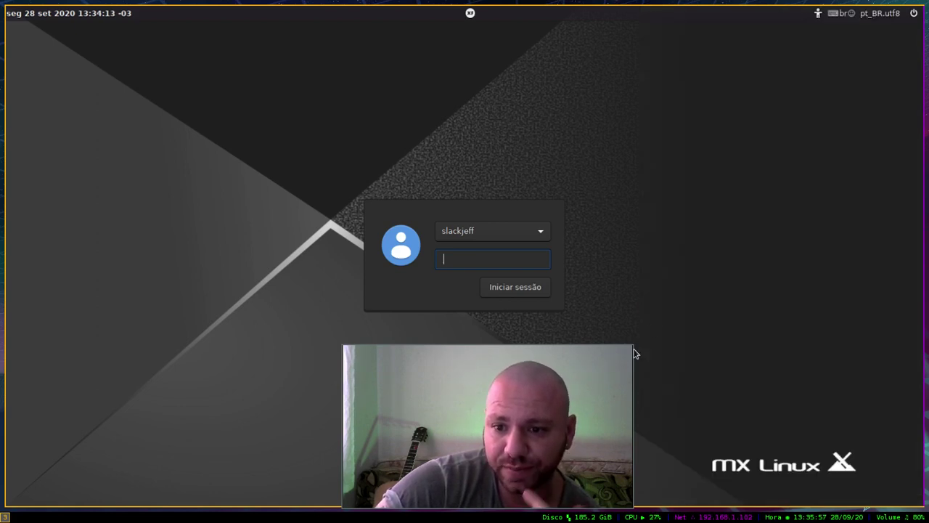
pyautogui.moveTo(512, 395); pyautogui.dragTo(802, 98)
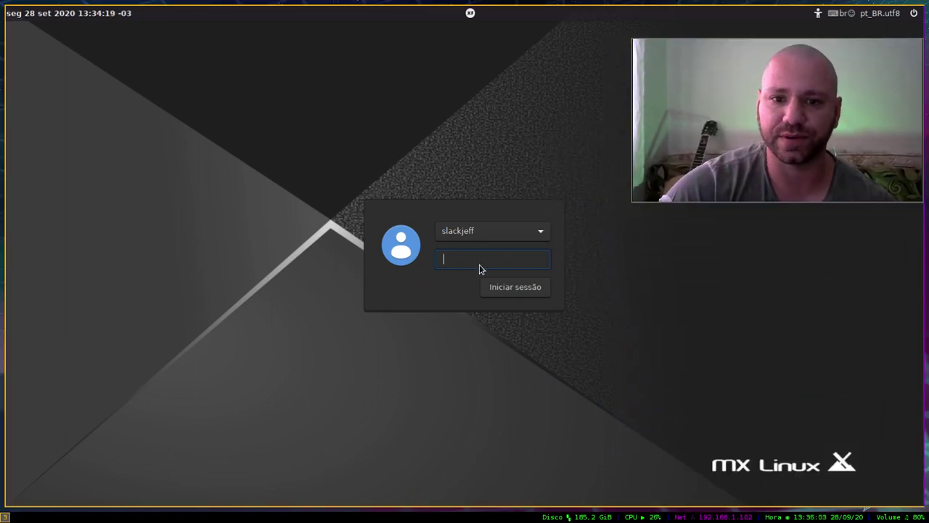
# Step: Log in with the user password and move the MX Boas-vindas window to the upper left
pyautogui.write('****')
pyautogui.press('Return')
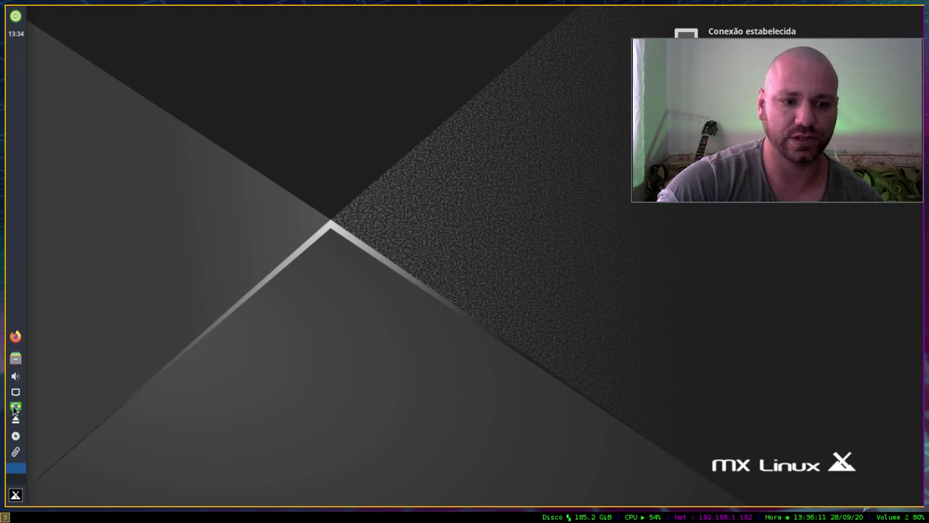
pyautogui.moveTo(794, 121); pyautogui.dragTo(826, 437)
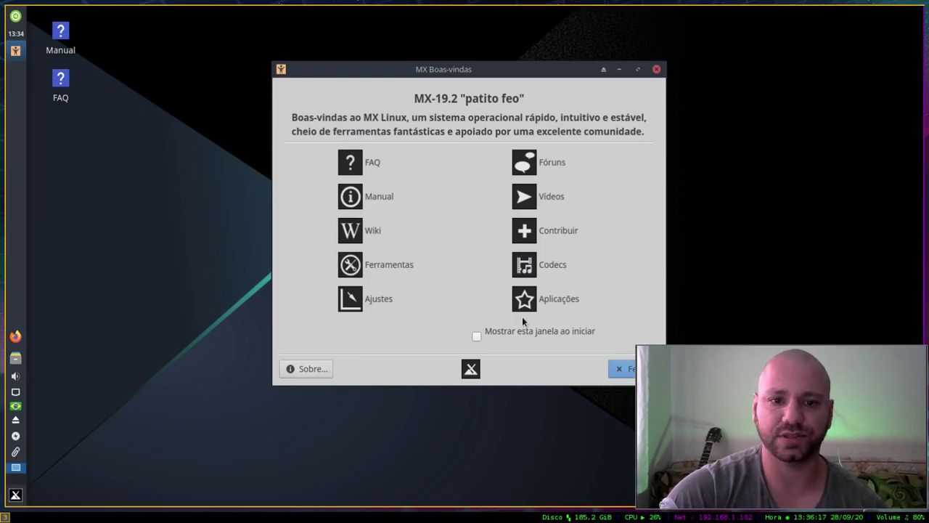
pyautogui.moveTo(485, 67); pyautogui.dragTo(320, 43)
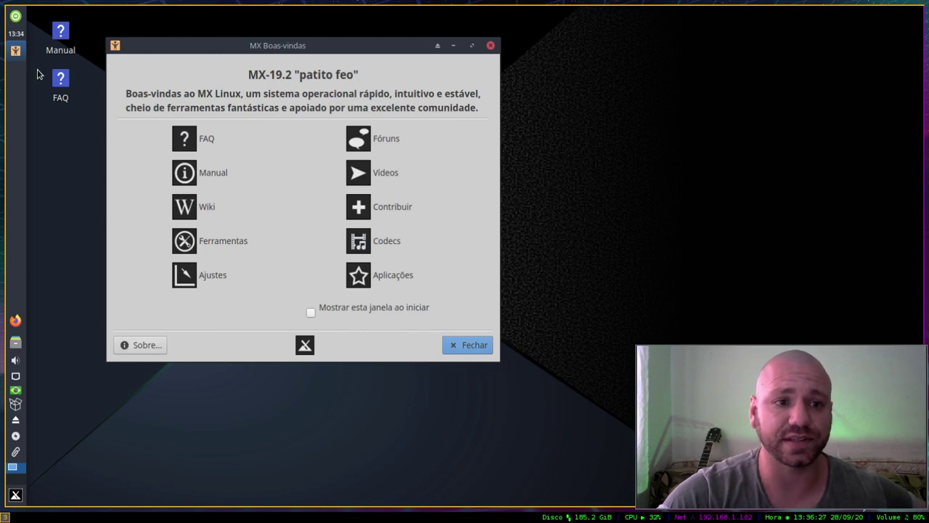
pyautogui.rightClick(14, 404)
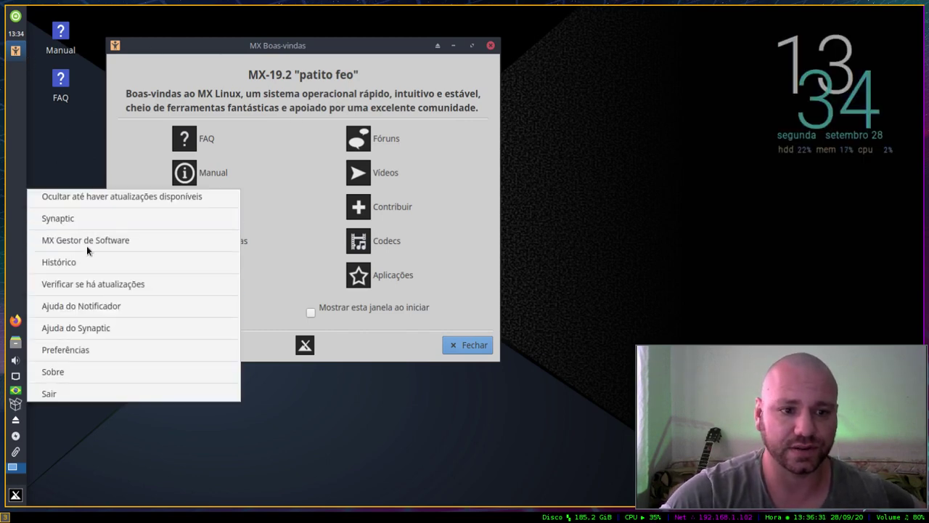
pyautogui.click(127, 348)
pyautogui.moveTo(589, 115); pyautogui.dragTo(298, 66)
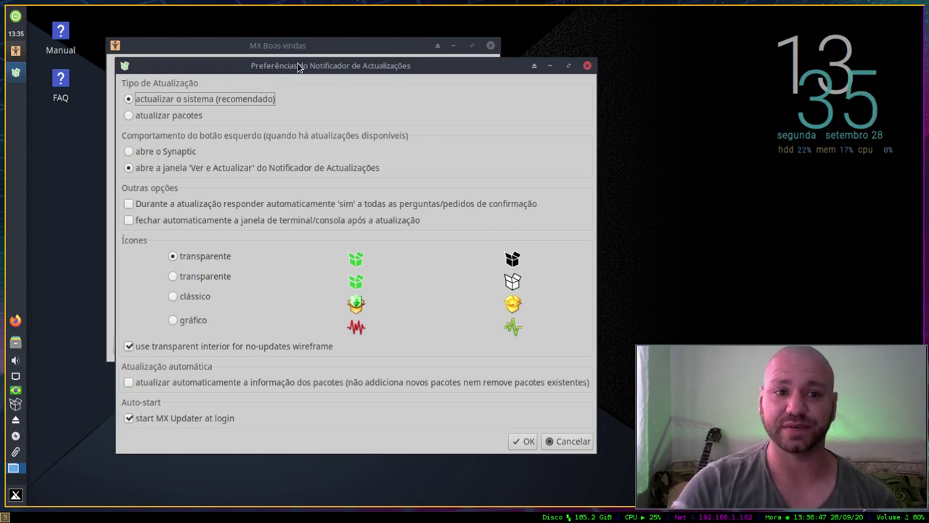
pyautogui.click(569, 442)
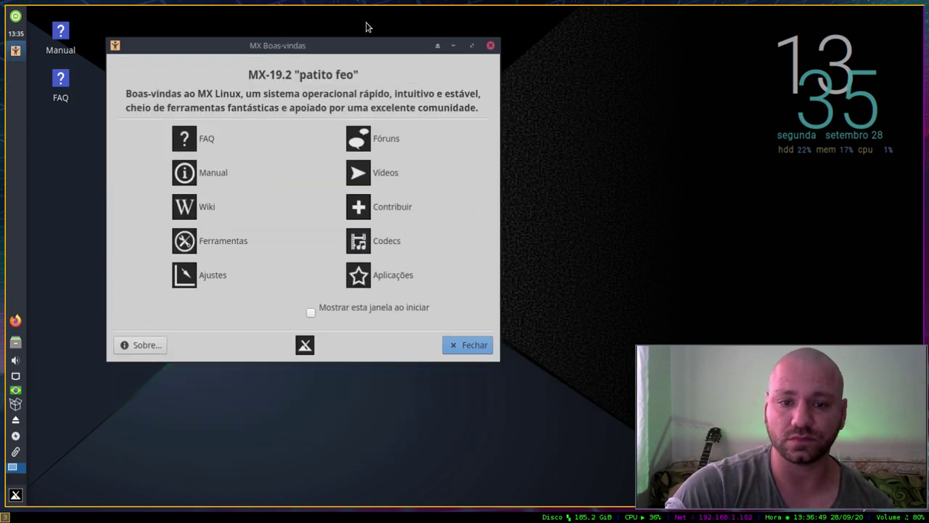
pyautogui.moveTo(304, 45); pyautogui.dragTo(412, 83)
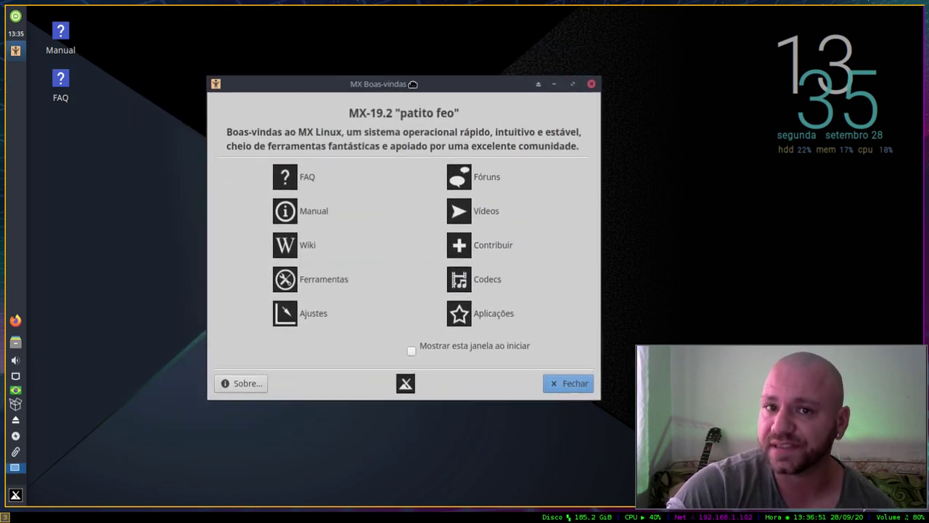